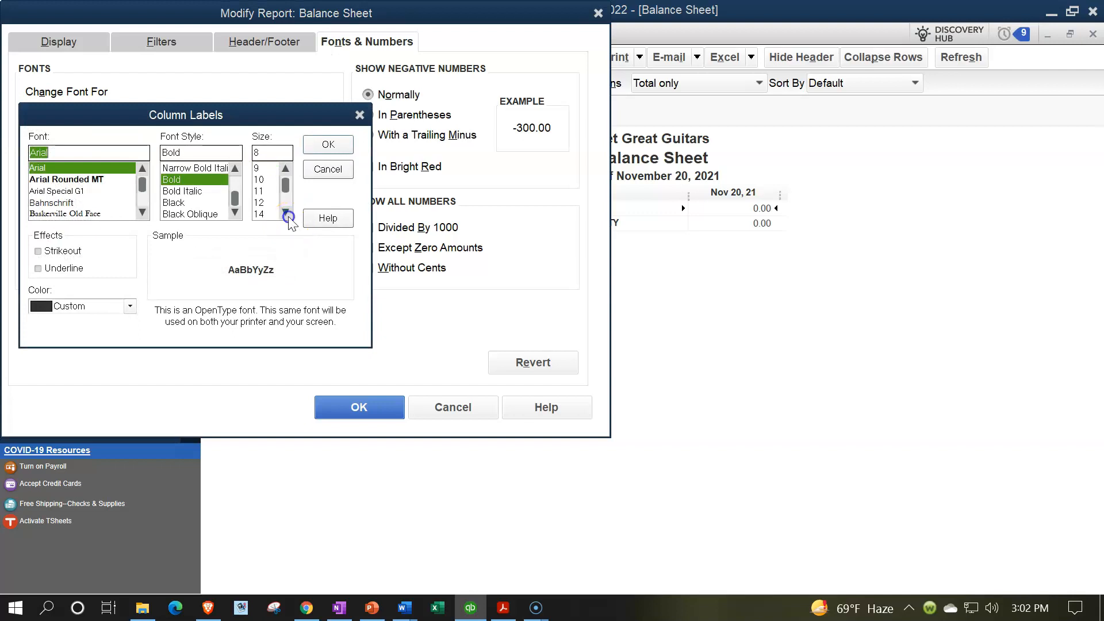
# Accept the new column label font, apply it to all related fonts, and confirm the balance sheet modifications
pyautogui.click(327, 145)
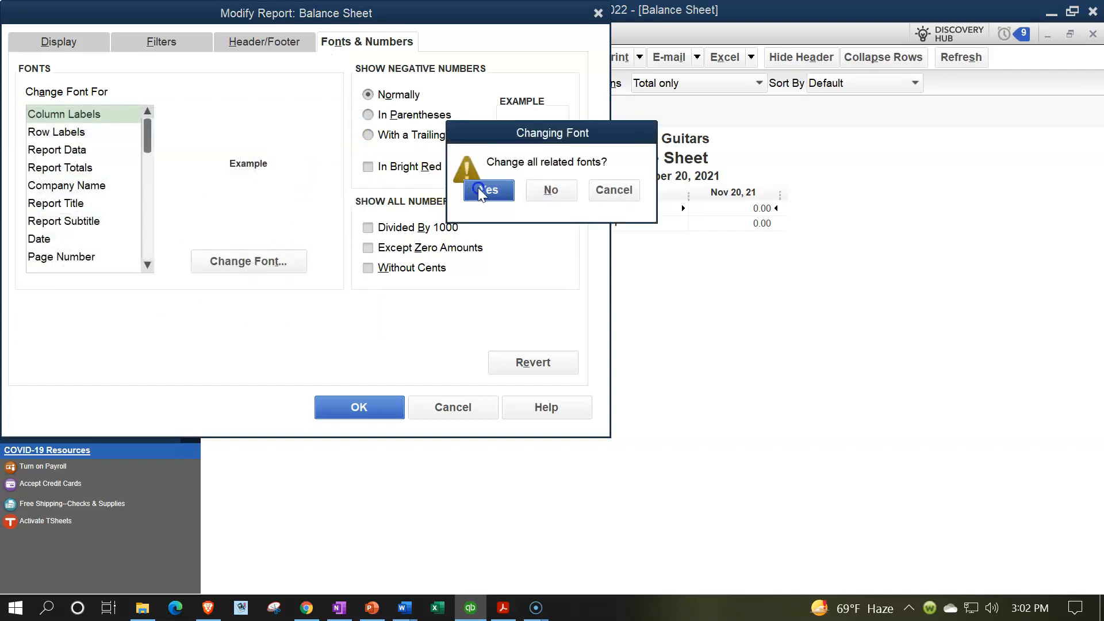
pyautogui.click(490, 188)
pyautogui.click(381, 401)
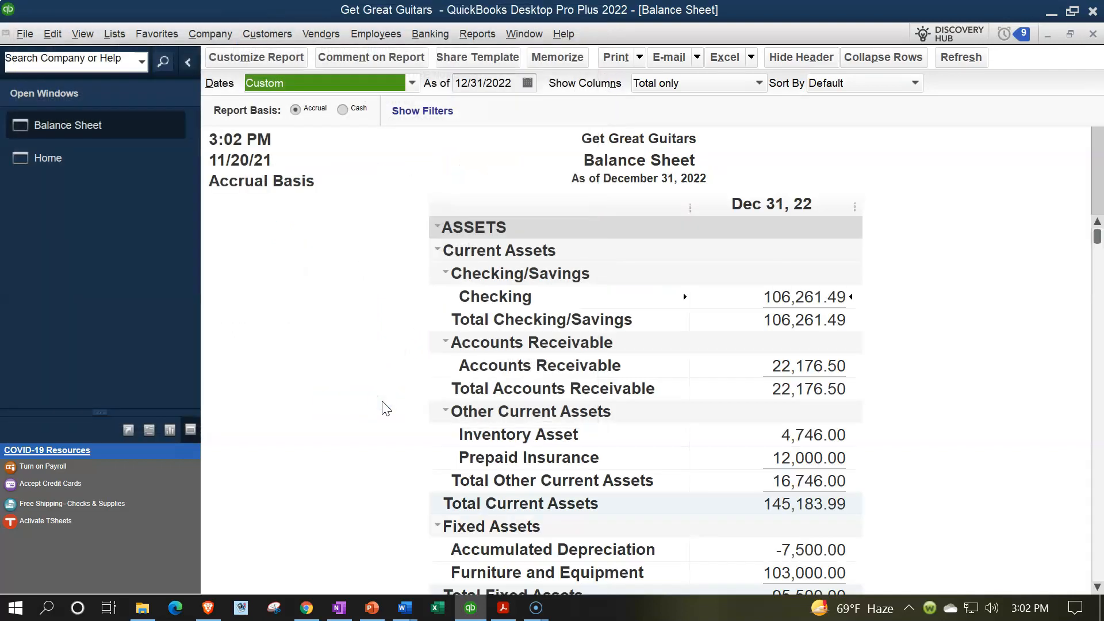
# Examine the balance sheet's assets and liabilities, focusing on the Furniture and Equipment line under Fixed Assets
pyautogui.scroll(-2, 386, 409)
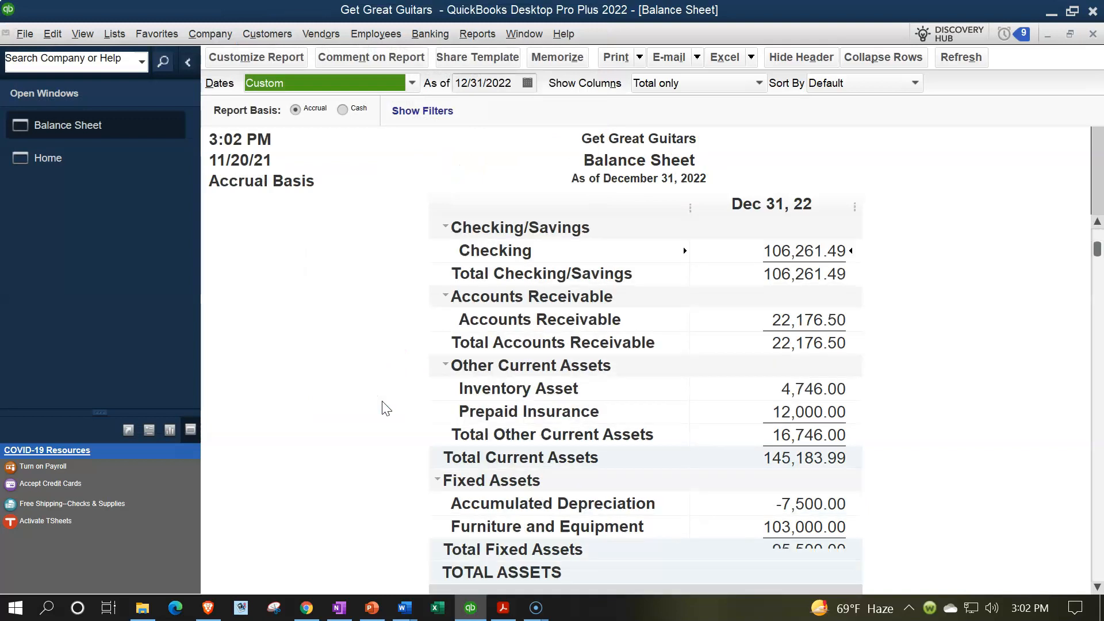
pyautogui.scroll(-4, 382, 406)
pyautogui.click(382, 411)
pyautogui.scroll(-3, 383, 411)
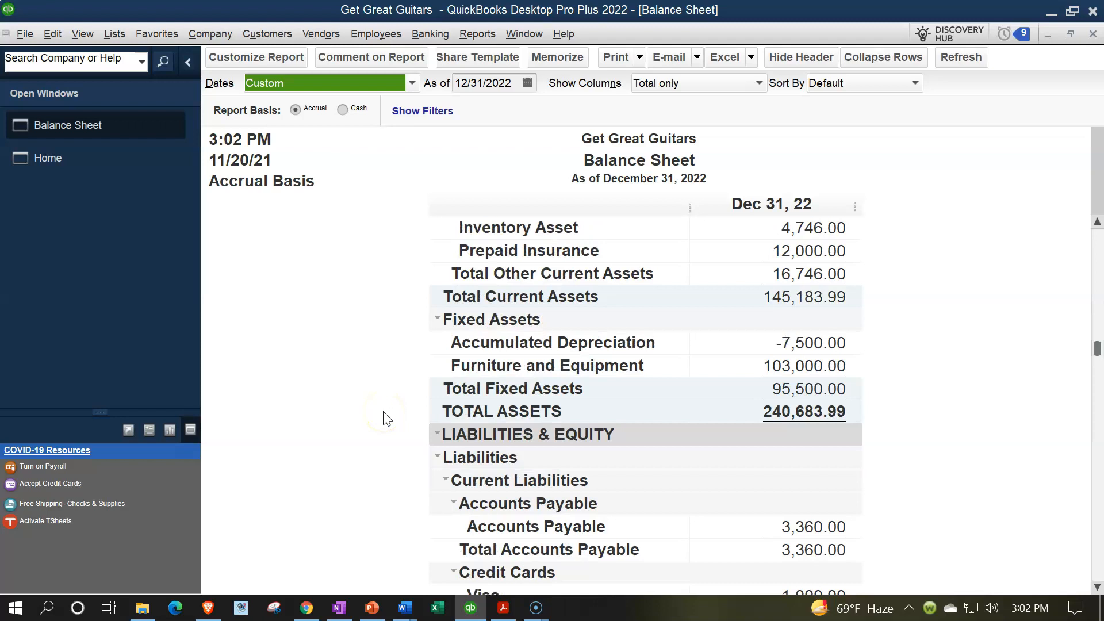
pyautogui.scroll(-3, 387, 418)
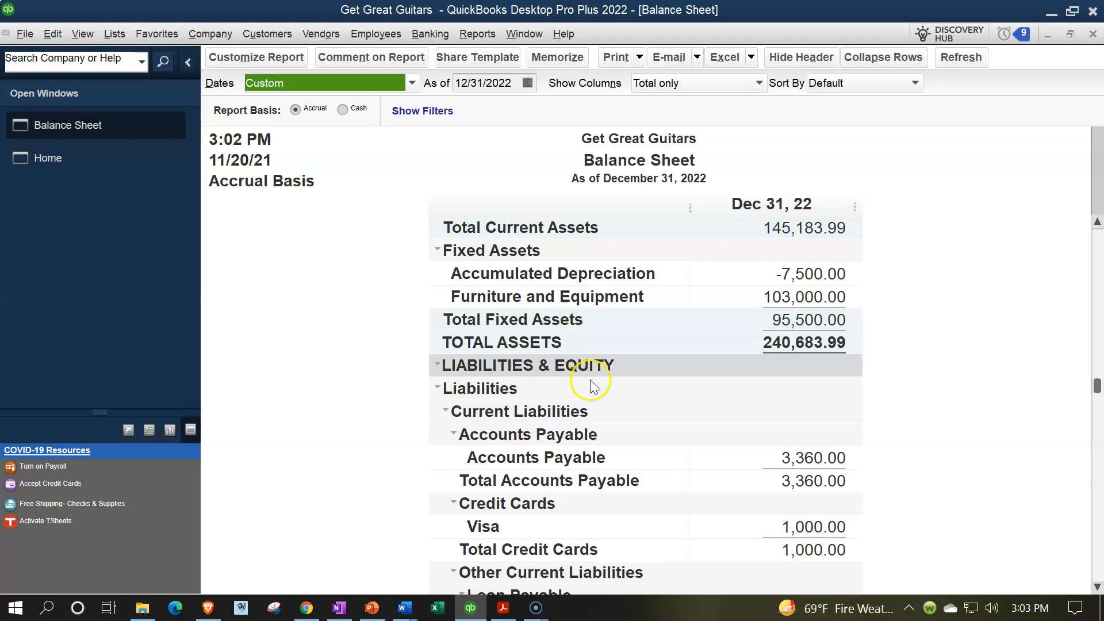
pyautogui.click(781, 297)
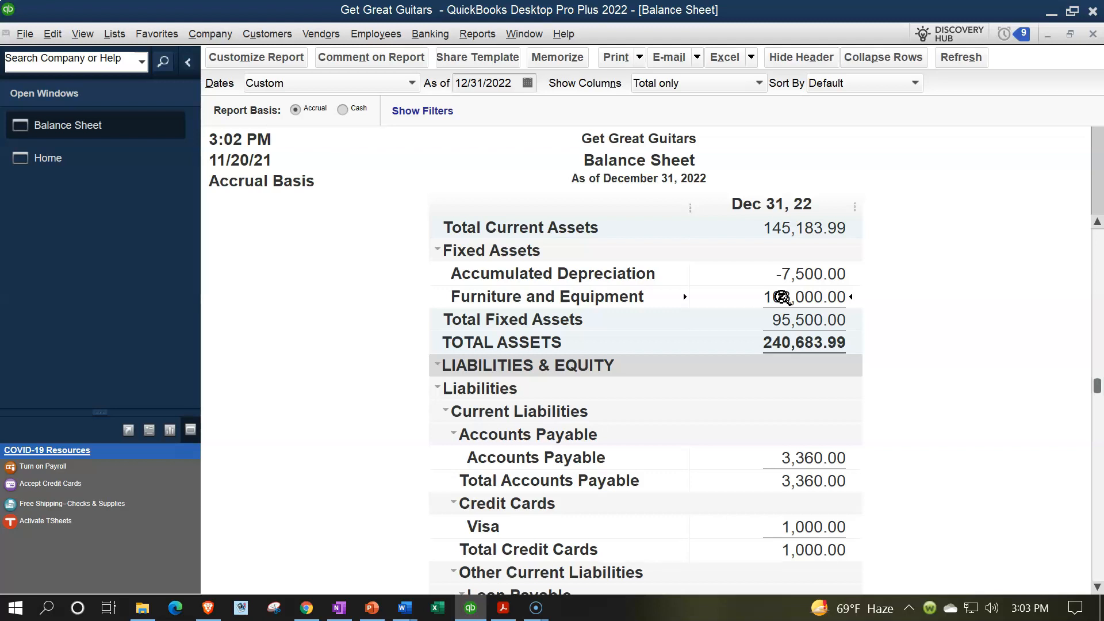
pyautogui.scroll(5, 782, 298)
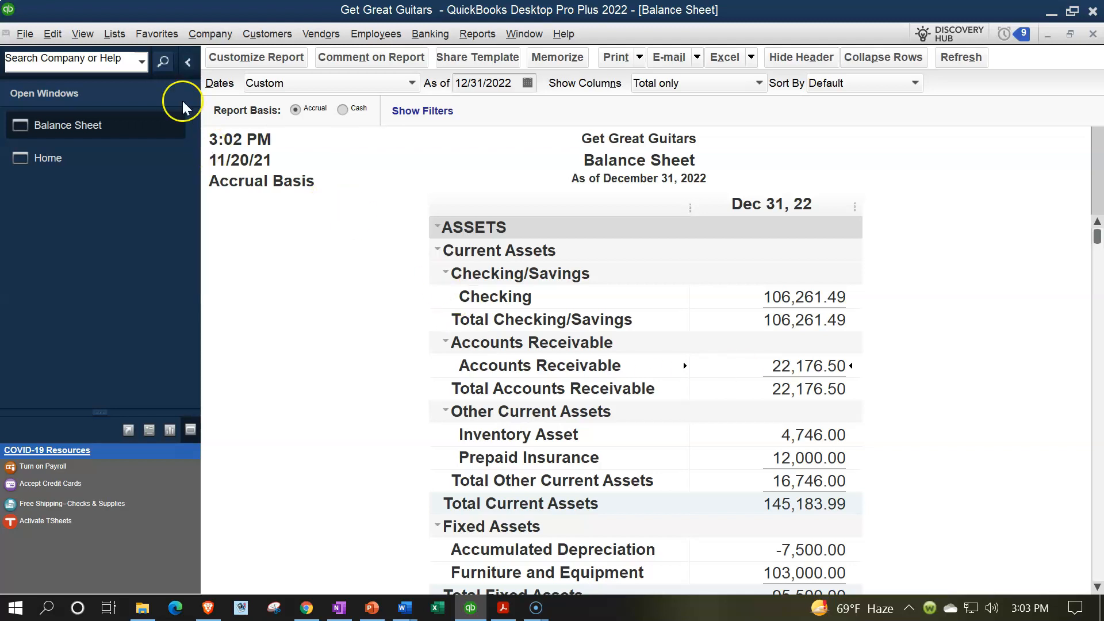
# View the Fixed Asset Item List and close it to return to the balance sheet
pyautogui.click(115, 34)
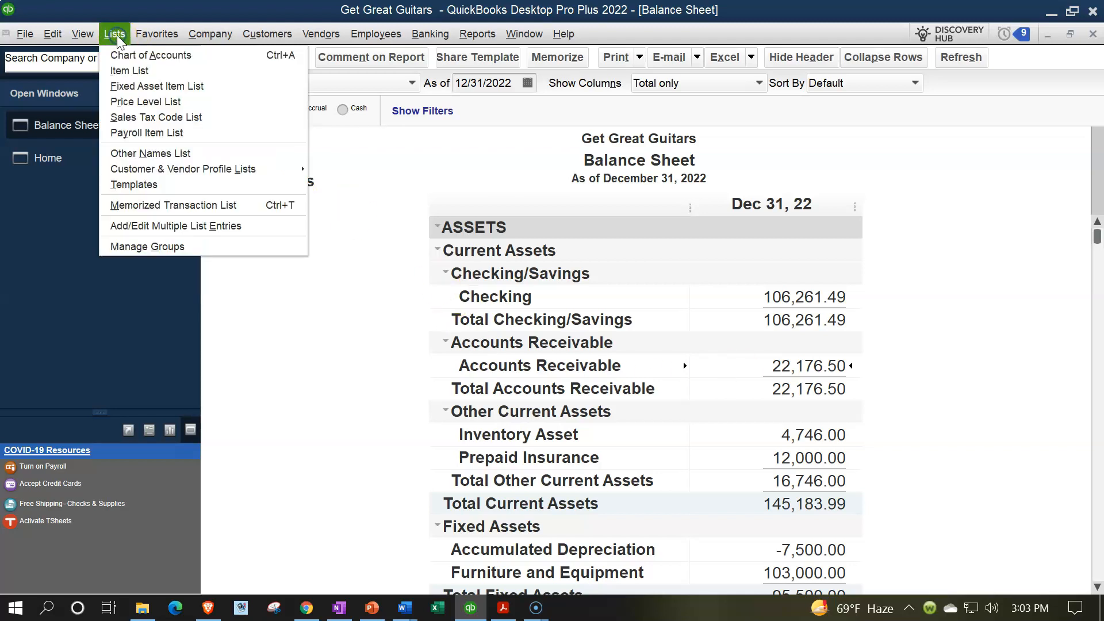
pyautogui.click(134, 86)
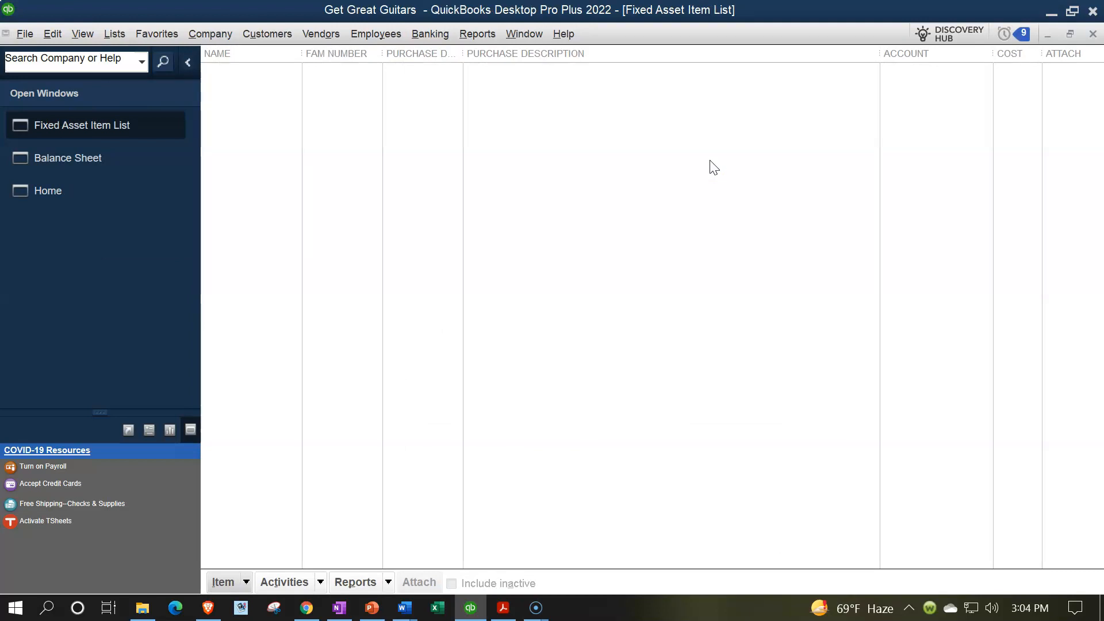
pyautogui.click(1094, 35)
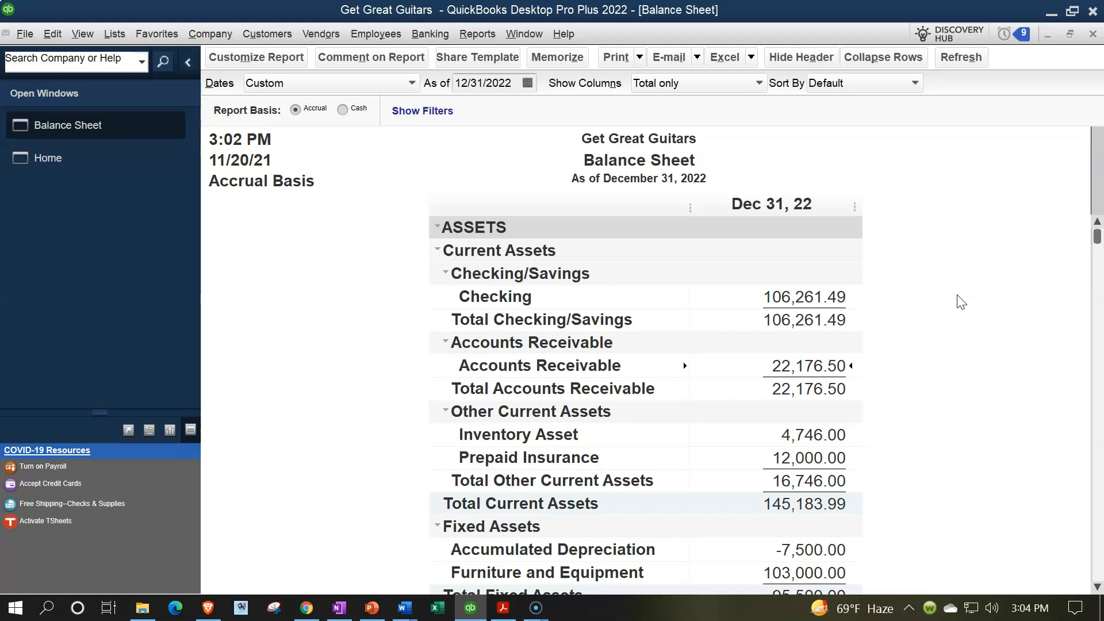
# Check the balance sheet's fixed assets against the Book Depreciation Schedule in Depre Sch Book.pdf in Adobe Acrobat Reader, and return to QuickBooks
pyautogui.scroll(-2, 961, 302)
pyautogui.scroll(-1, 962, 302)
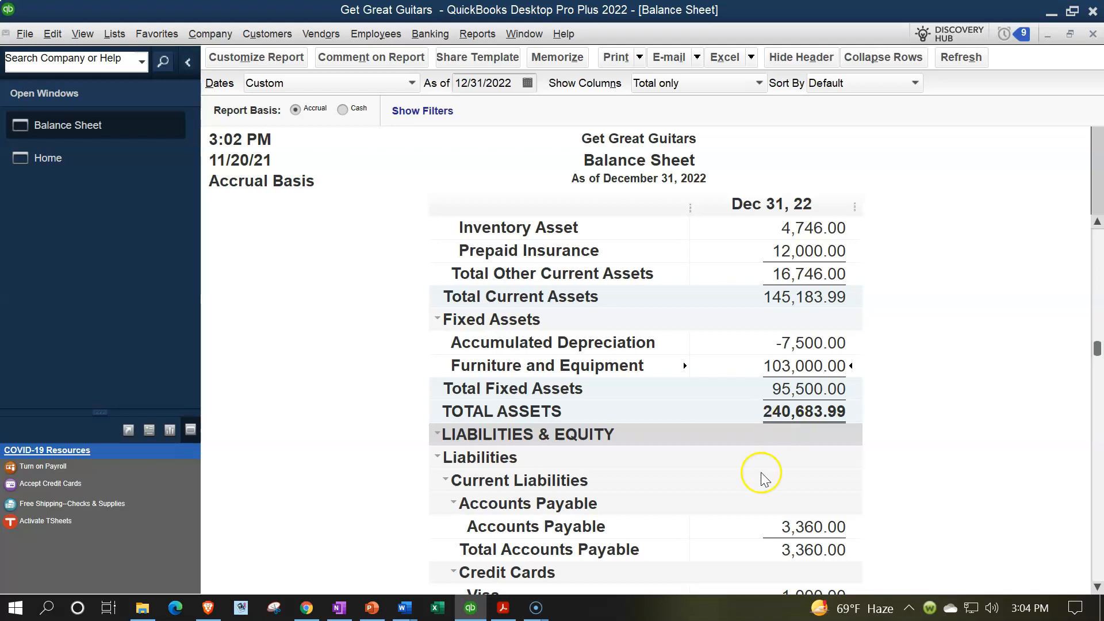
pyautogui.click(503, 609)
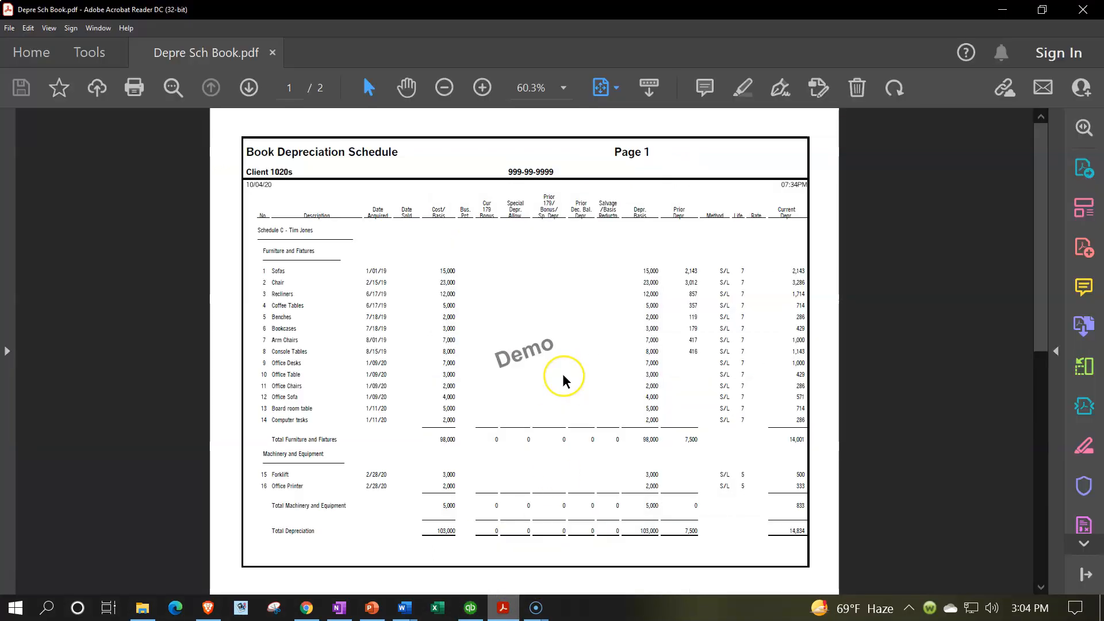
pyautogui.scroll(1, 563, 380)
pyautogui.scroll(4, 564, 380)
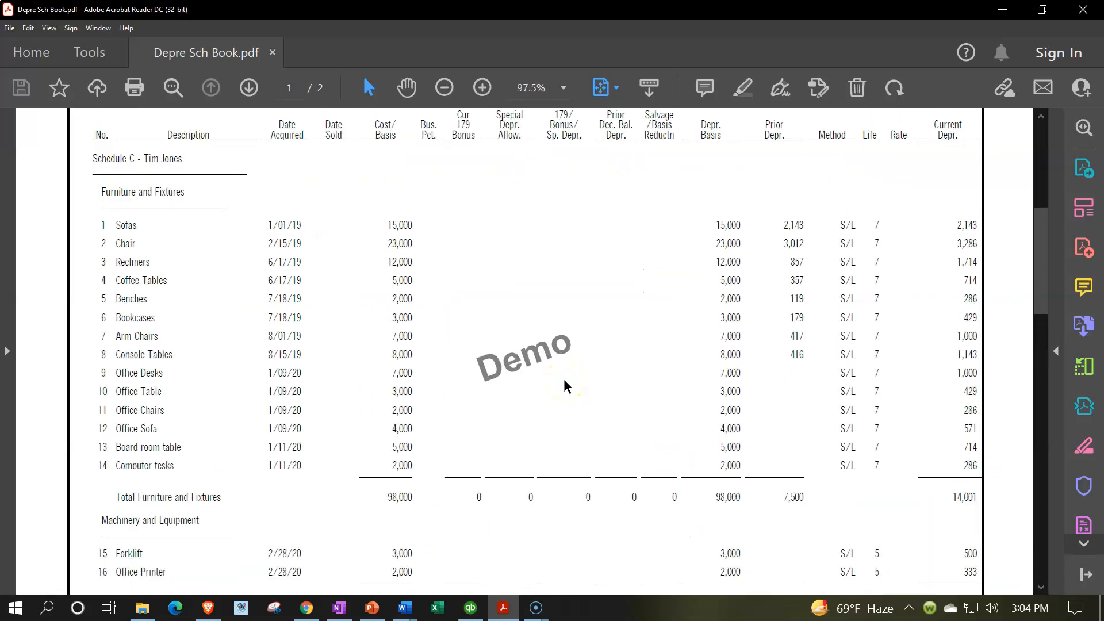
pyautogui.scroll(-1, 564, 381)
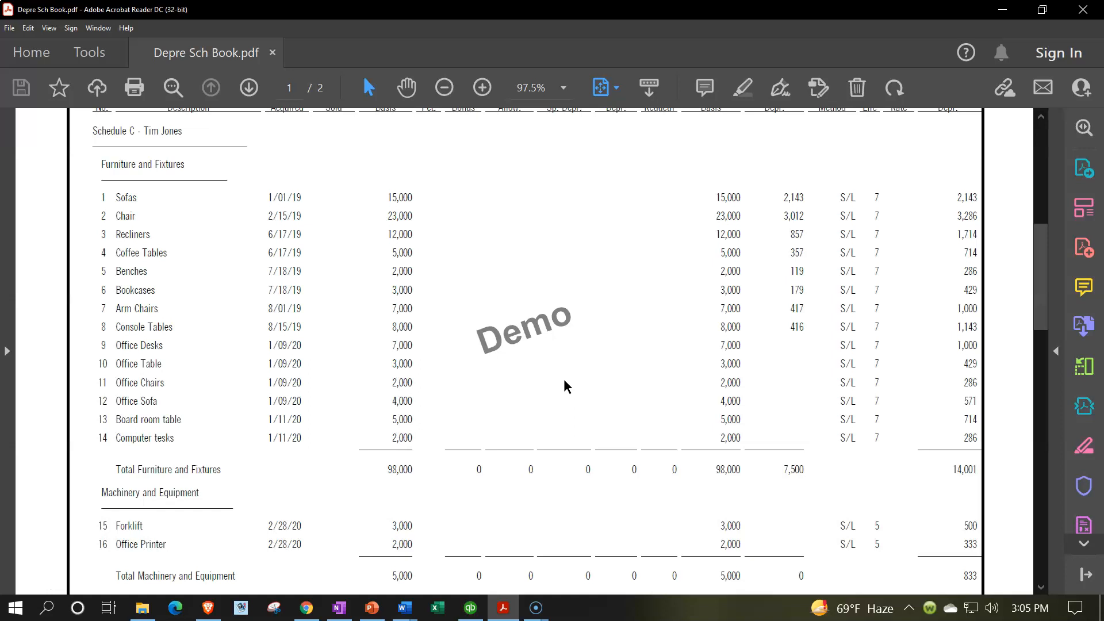
pyautogui.click(508, 611)
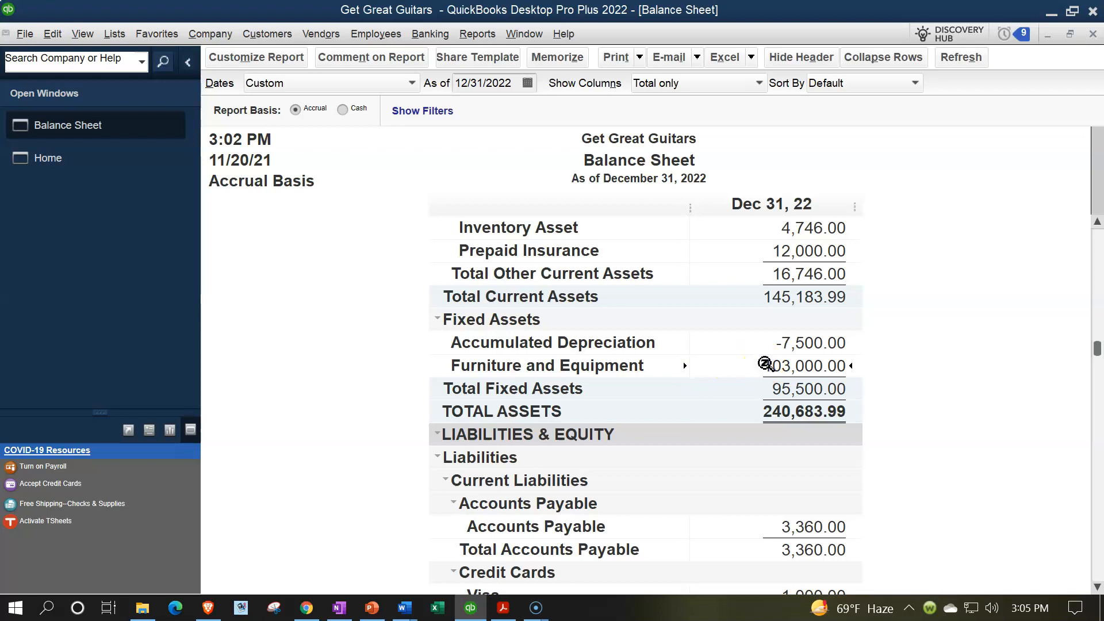
# Examine the Furniture and Fixtures and Machinery and Equipment groups and their cost totals in the depreciation schedule in Acrobat Reader
pyautogui.doubleClick(765, 366)
pyautogui.click(778, 364)
pyautogui.click(504, 608)
pyautogui.scroll(1, 403, 391)
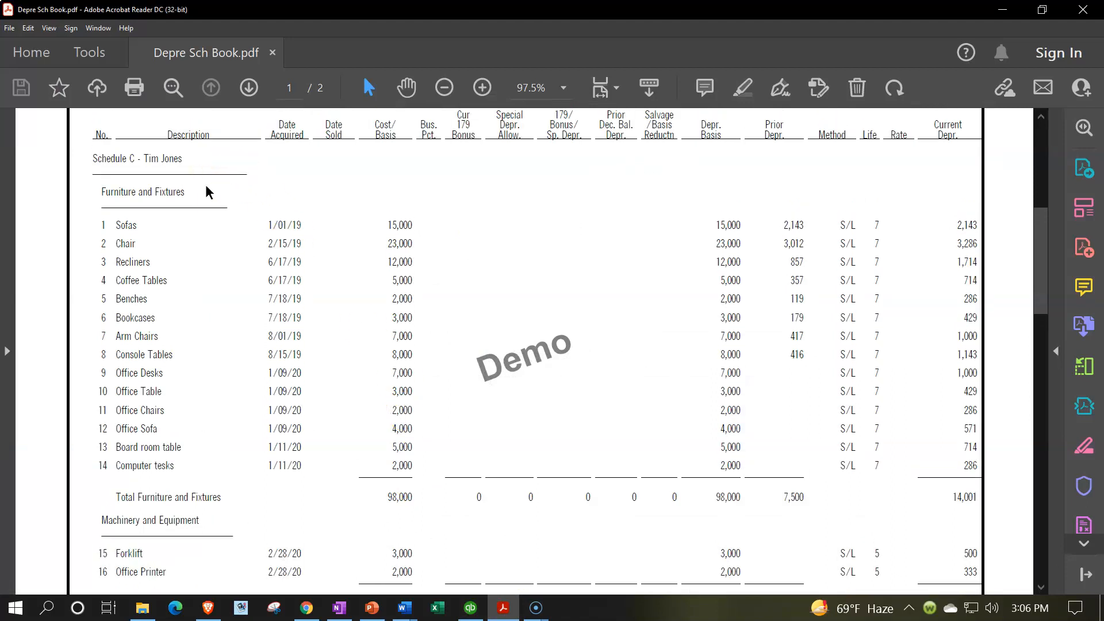
pyautogui.scroll(-1, 226, 311)
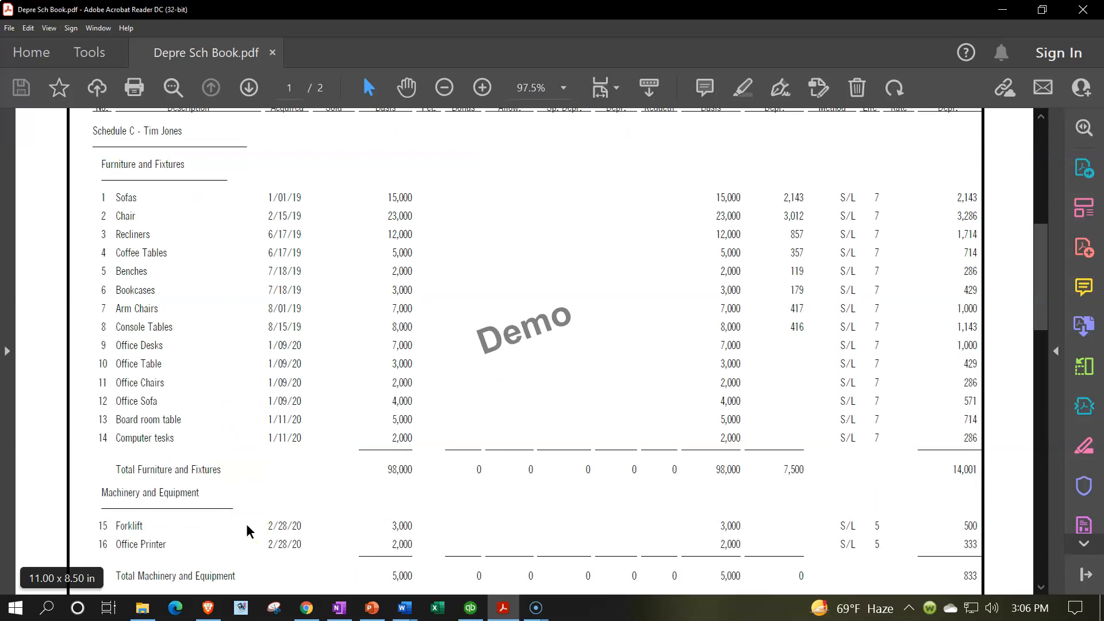
pyautogui.scroll(-1, 247, 530)
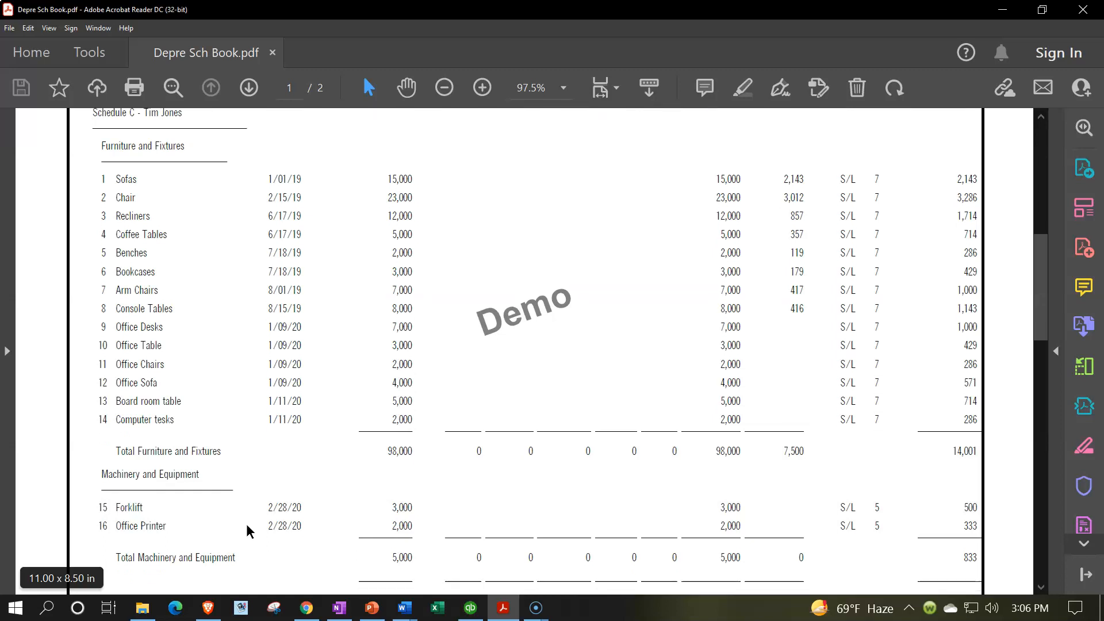
pyautogui.scroll(-1, 248, 530)
pyautogui.scroll(-3, 247, 530)
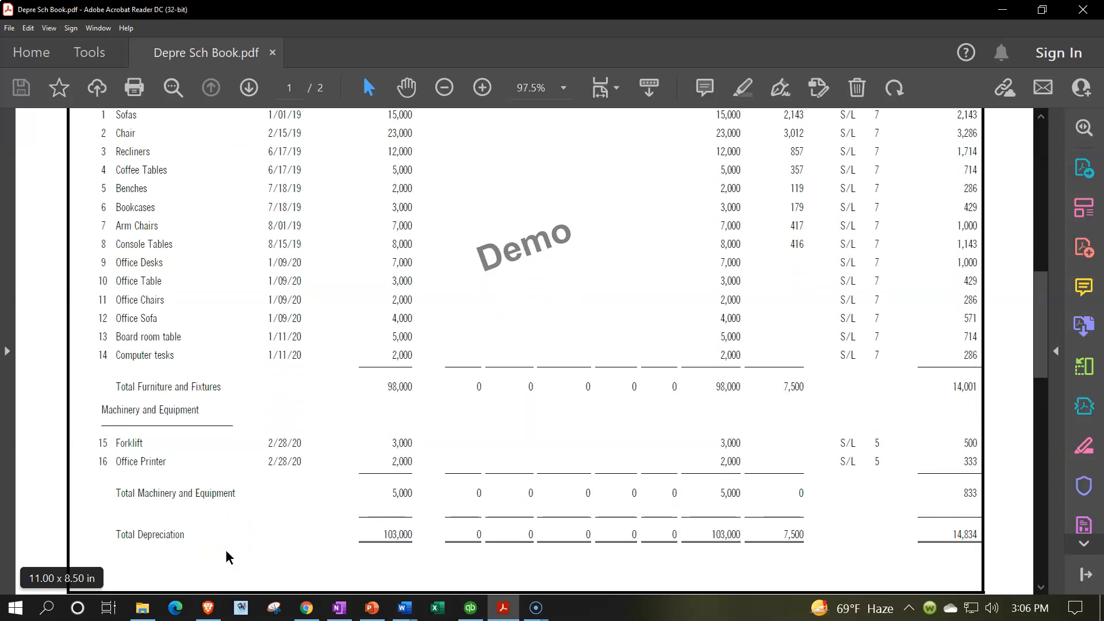
pyautogui.scroll(1, 229, 557)
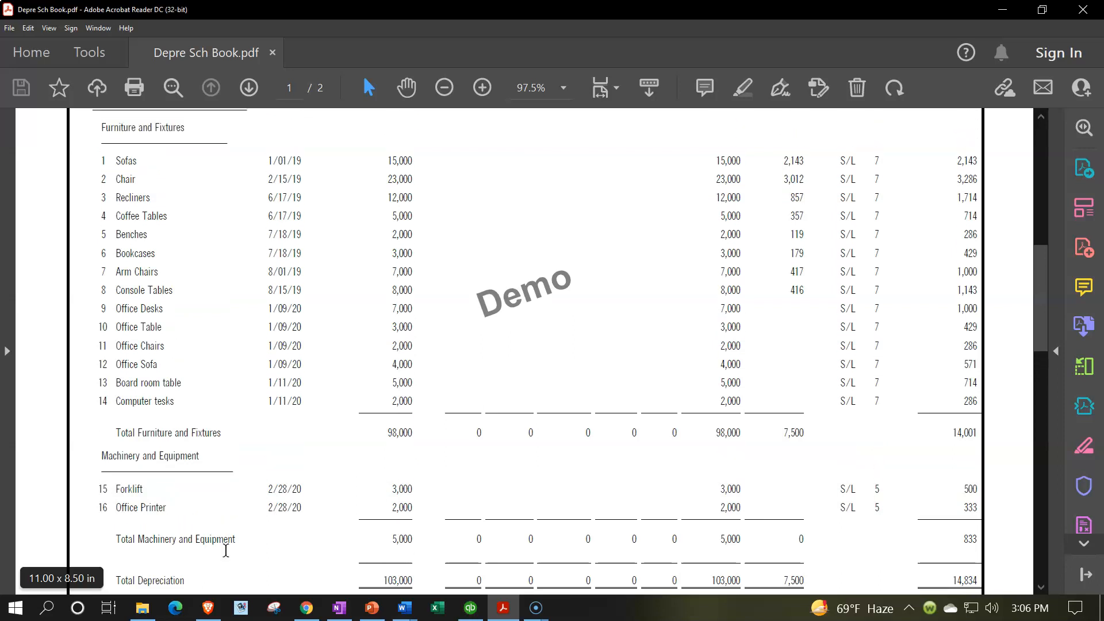
pyautogui.scroll(1, 244, 391)
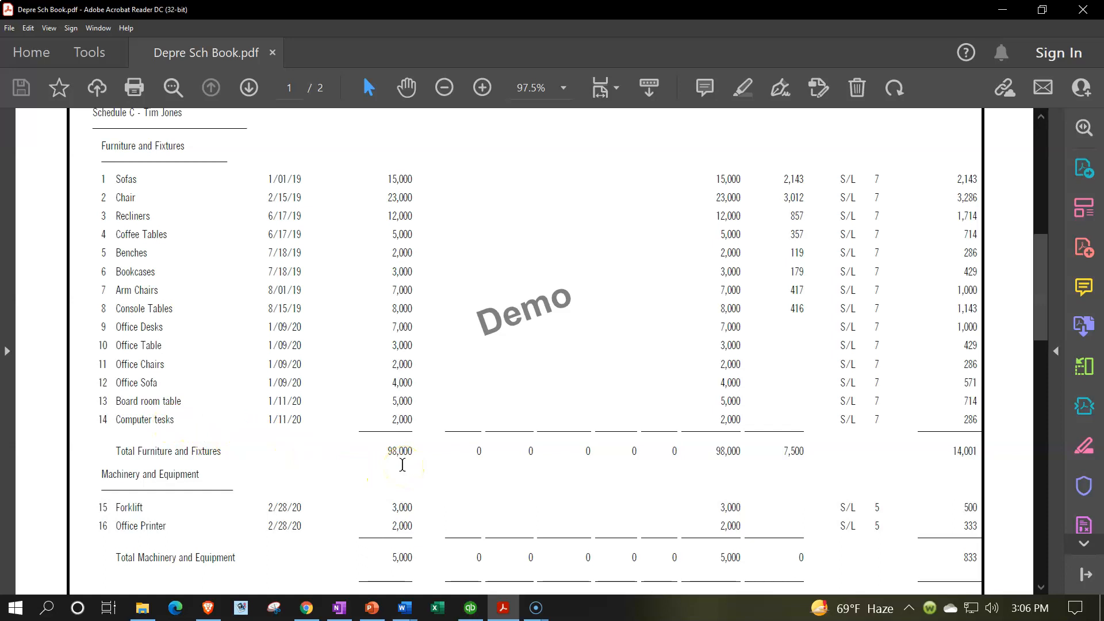
# Switch to QuickBooks, view the transactions behind the balance sheet's Furniture and Equipment amount, and close that detail report
pyautogui.click(470, 608)
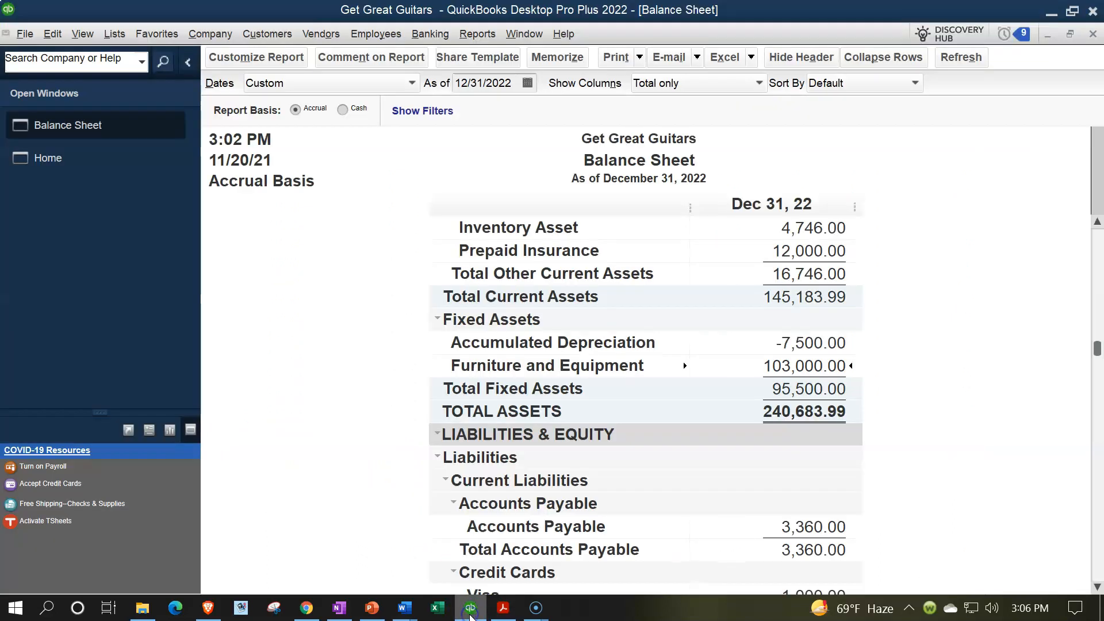
pyautogui.doubleClick(789, 366)
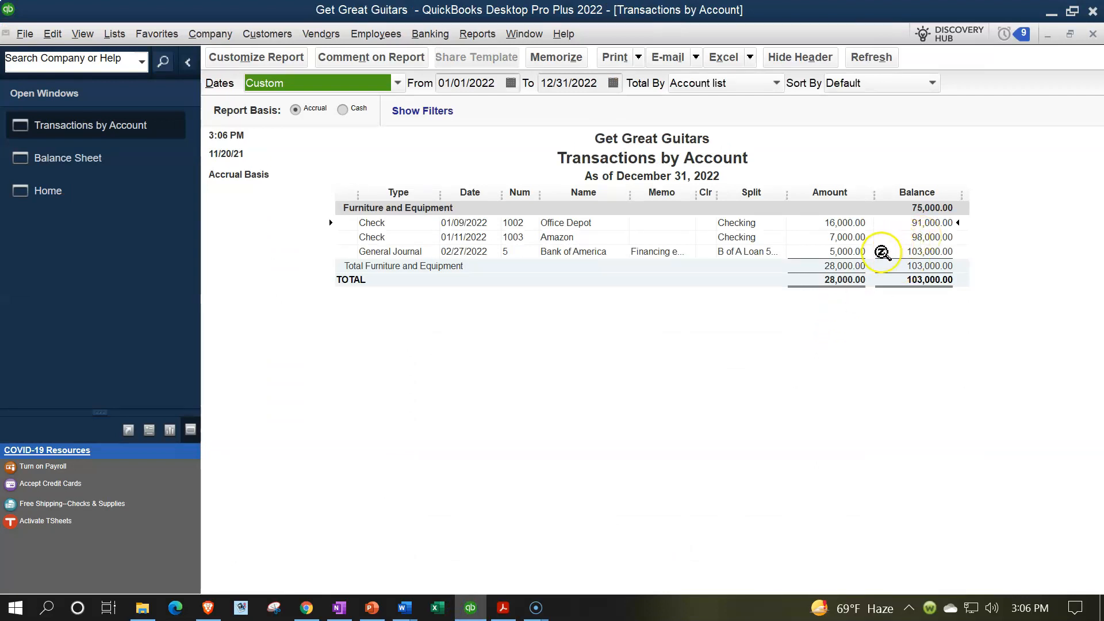
pyautogui.click(1093, 34)
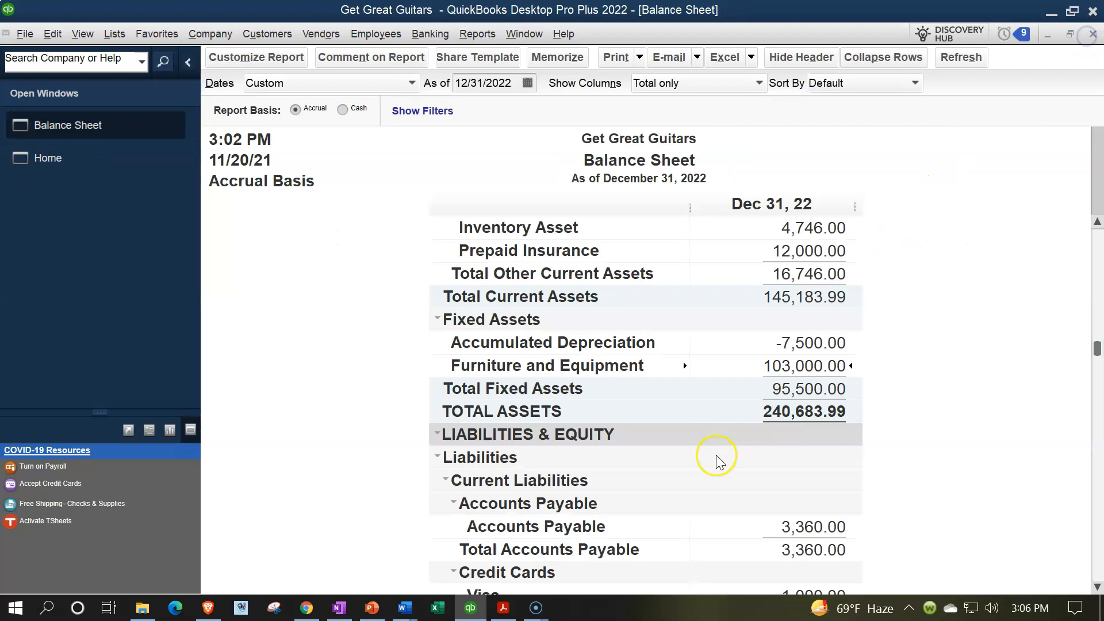
# Compare the schedule's Machinery and Equipment group in Acrobat Reader with the Furniture and Equipment line on the QuickBooks balance sheet
pyautogui.click(504, 608)
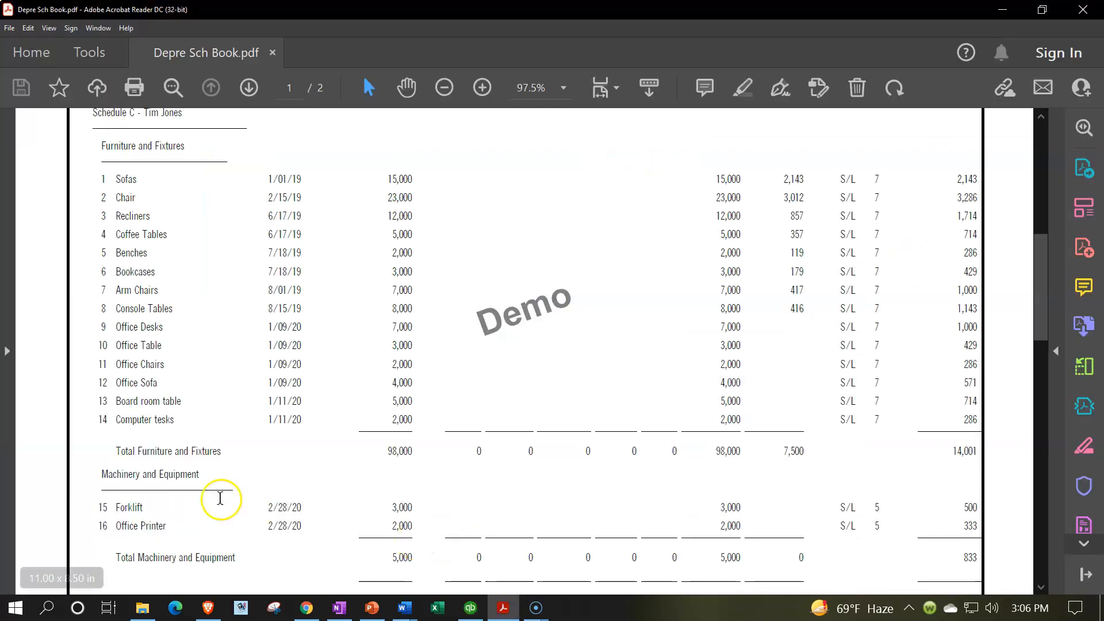
pyautogui.scroll(-1, 220, 499)
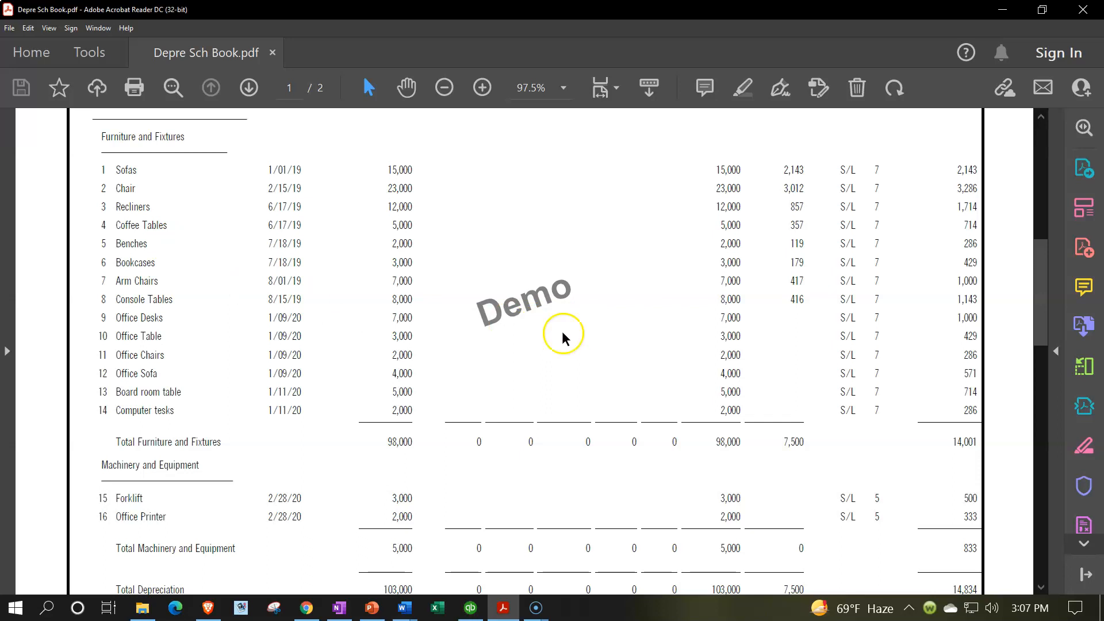
pyautogui.click(469, 611)
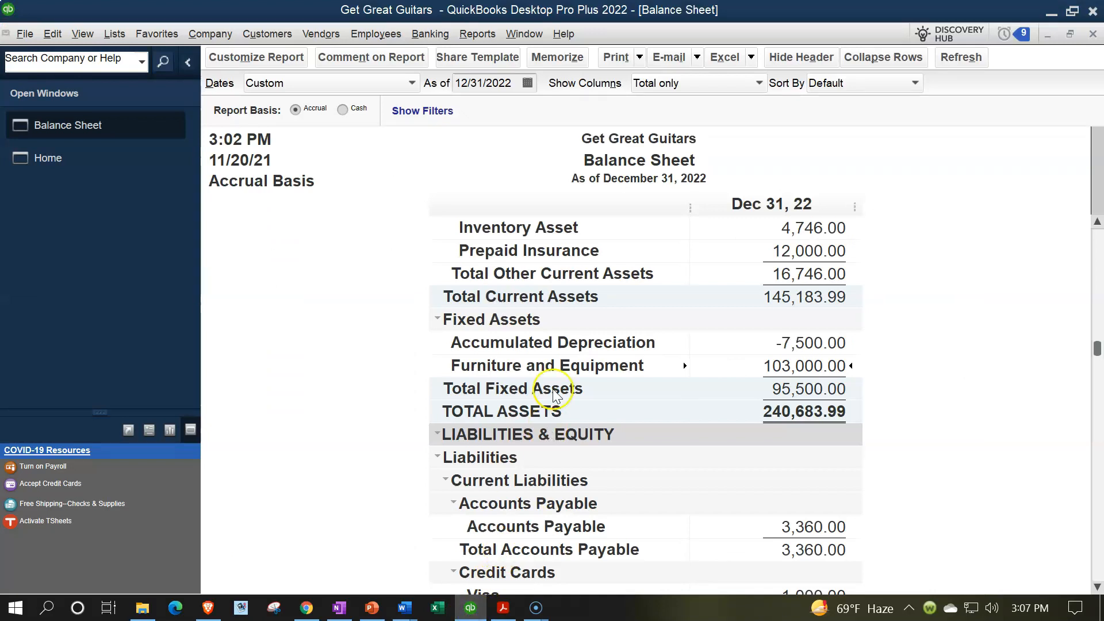
pyautogui.click(833, 358)
pyautogui.click(699, 368)
# Open the Chart of Accounts, select the Furniture and Equipment account, and check the matching category name in the depreciation schedule PDF
pyautogui.click(113, 35)
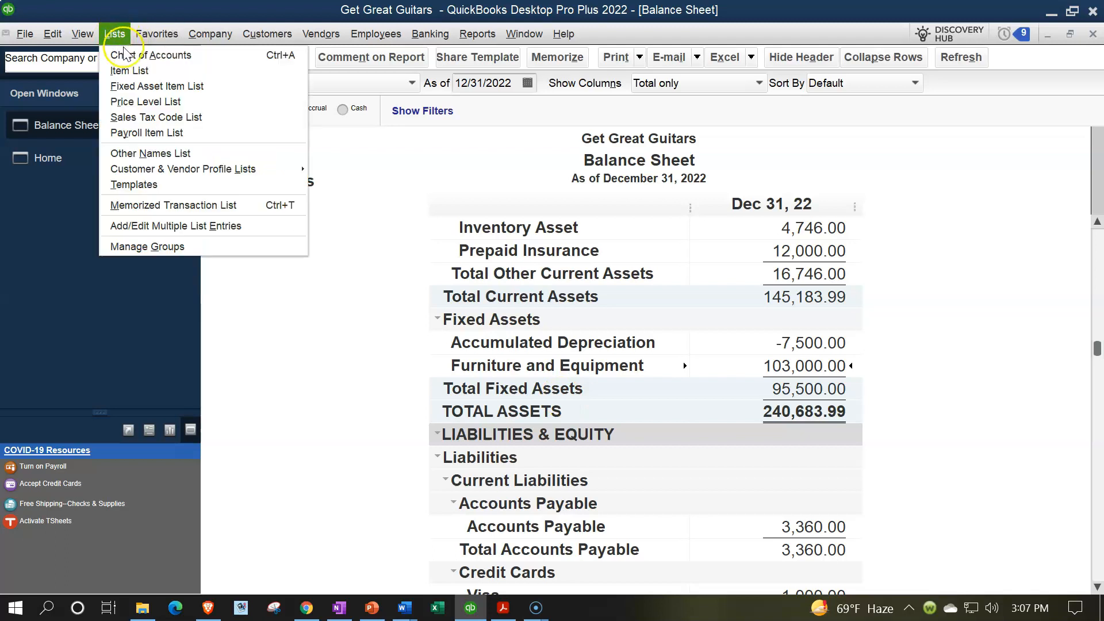
pyautogui.click(123, 54)
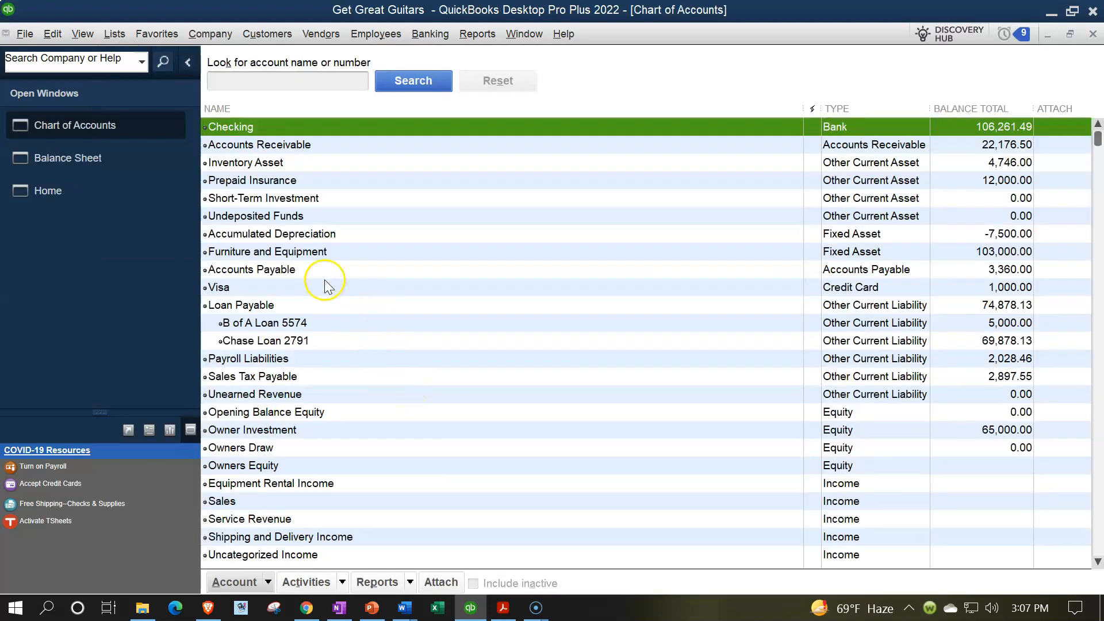
pyautogui.click(281, 253)
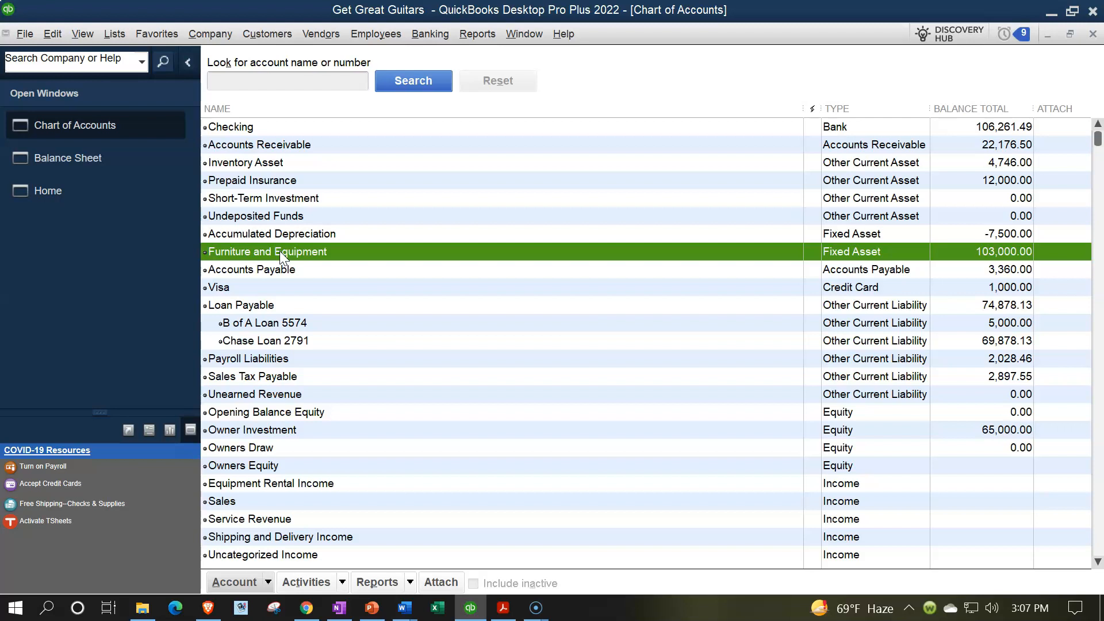
pyautogui.click(502, 608)
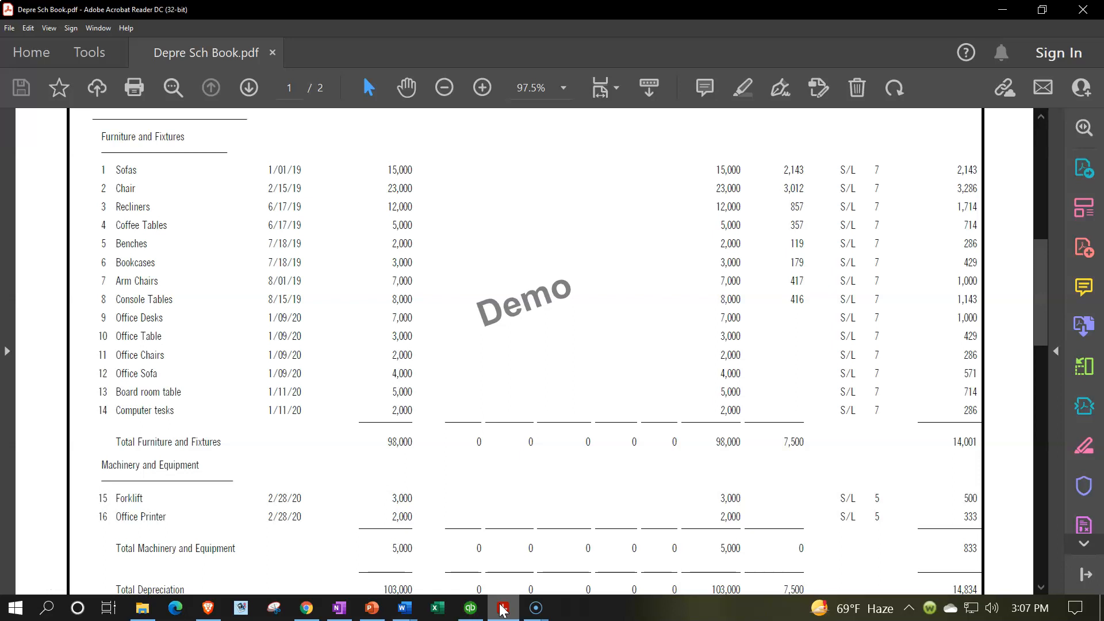
pyautogui.click(503, 608)
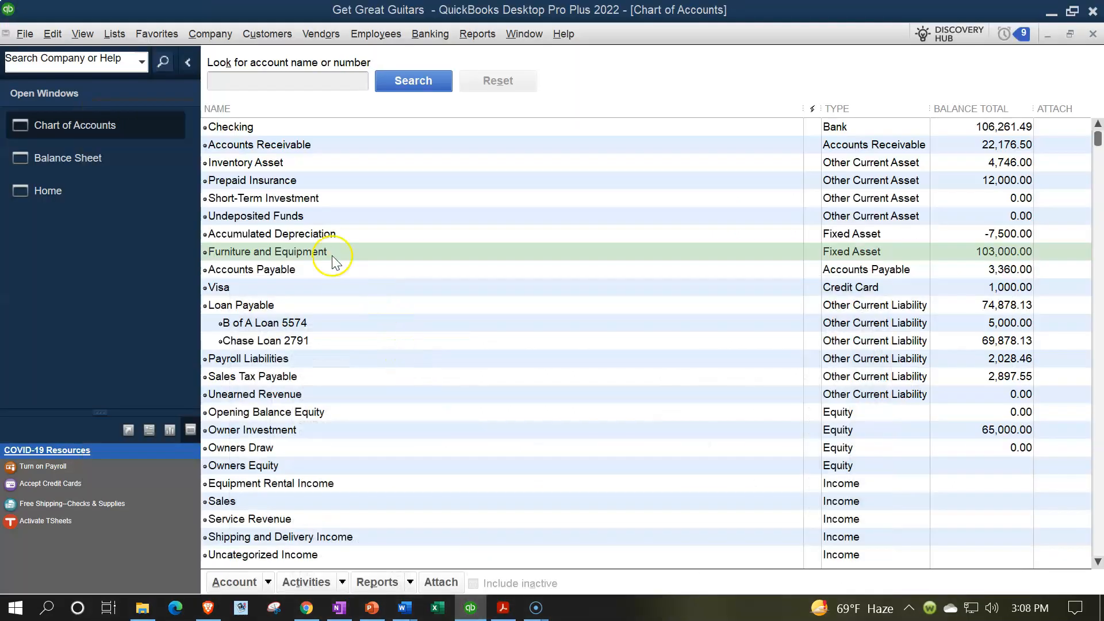
# Rename the Furniture and Equipment account as "Furniture & Fixture" and save it
pyautogui.click(266, 582)
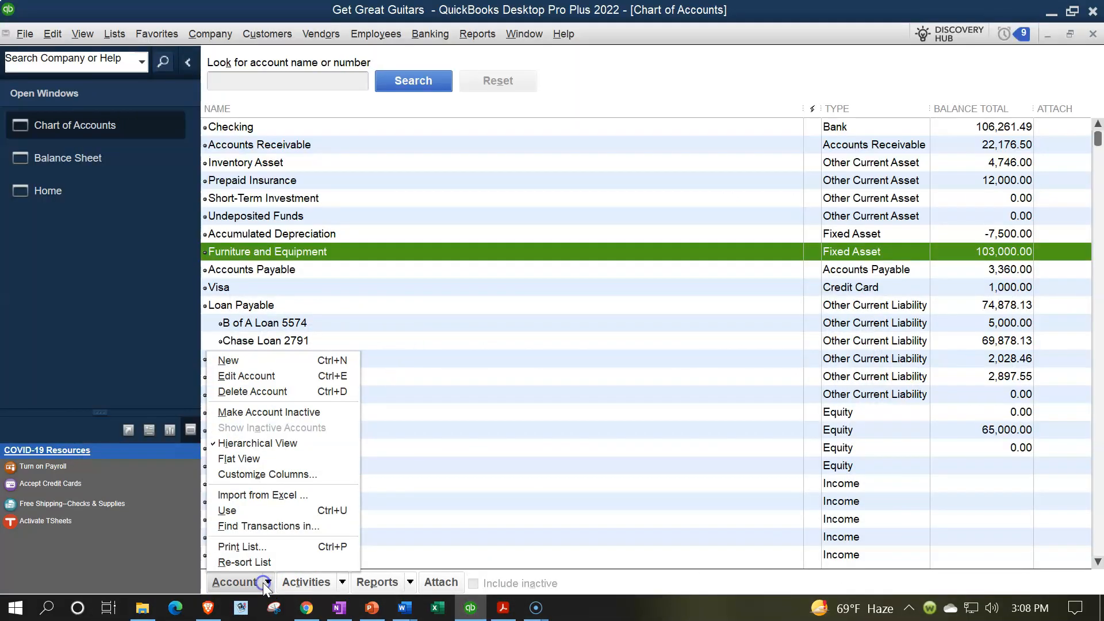
pyautogui.click(247, 378)
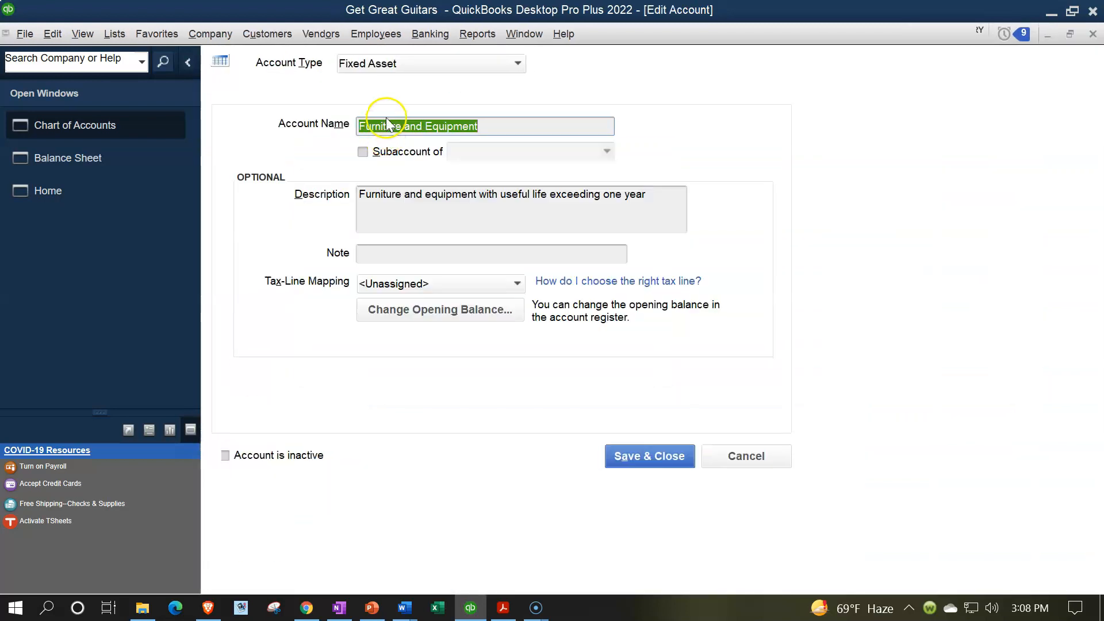
pyautogui.click(501, 129)
pyautogui.press('BackSpace')
pyautogui.press('BackSpace')
pyautogui.press('BackSpace')
pyautogui.press('BackSpace')
pyautogui.press('BackSpace')
pyautogui.press('BackSpace')
pyautogui.press('BackSpace')
pyautogui.press('BackSpace')
pyautogui.press('BackSpace')
pyautogui.press('BackSpace')
pyautogui.press('BackSpace')
pyautogui.press('BackSpace')
pyautogui.write('& ')
pyautogui.write('E')
pyautogui.press('BackSpace')
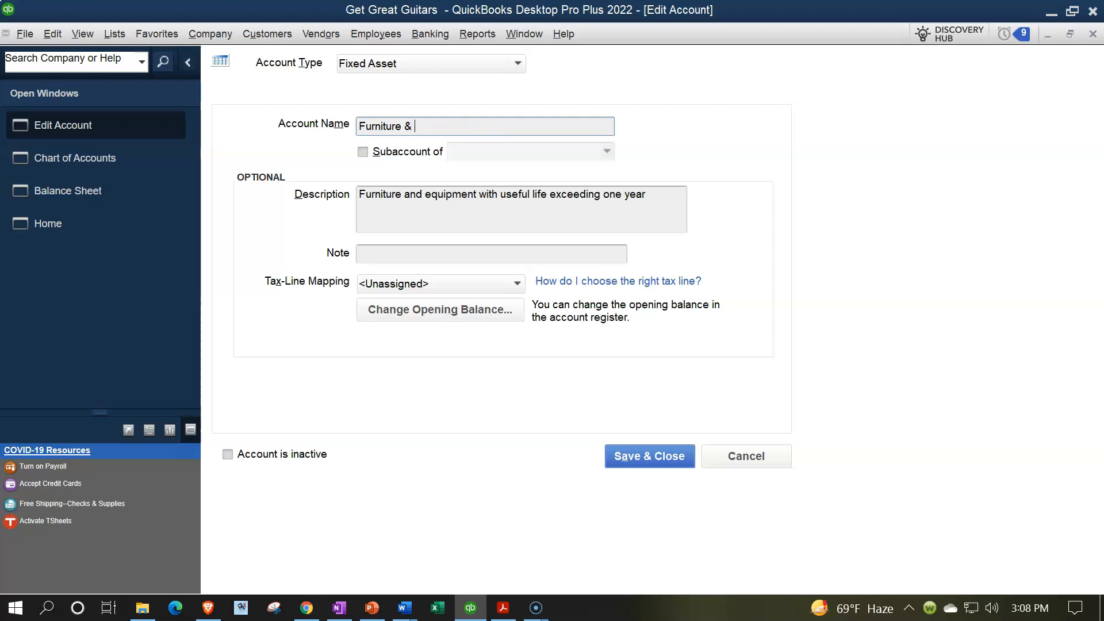
pyautogui.write('Fixture')
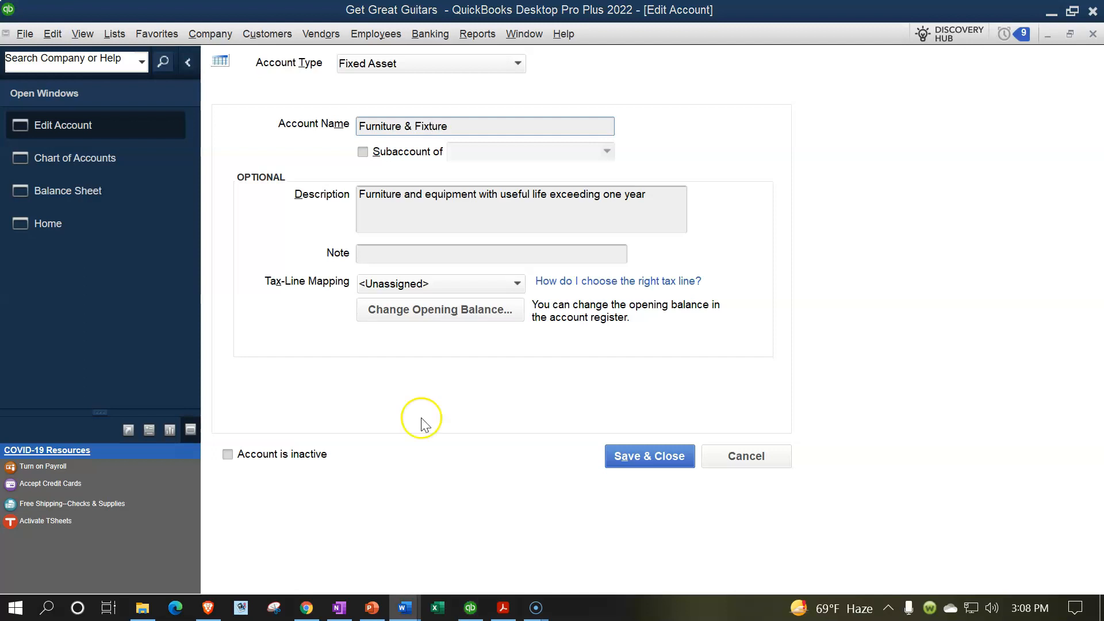
pyautogui.click(646, 457)
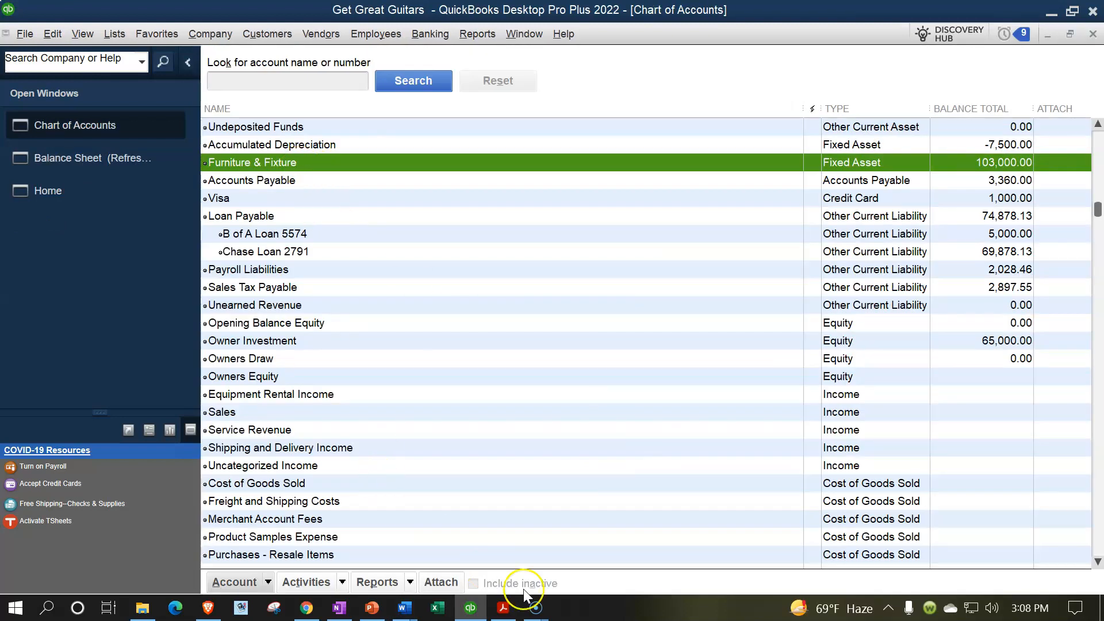
# Check the Machinery and Equipment category name in the Acrobat Reader depreciation schedule, and return to the QuickBooks Chart of Accounts
pyautogui.click(503, 608)
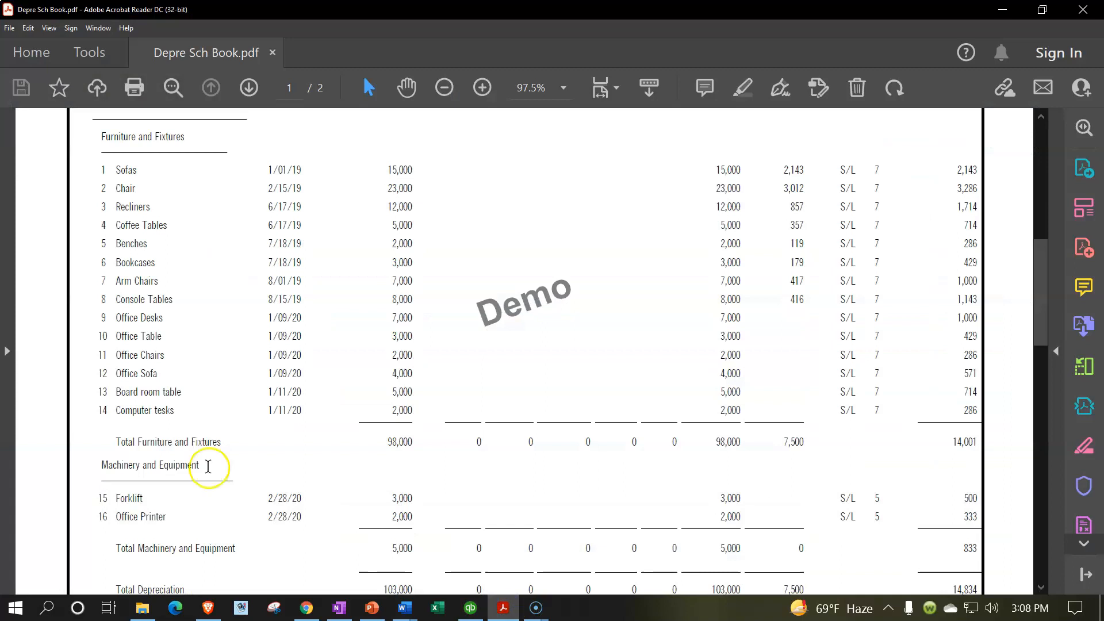
pyautogui.moveTo(209, 465); pyautogui.dragTo(102, 460)
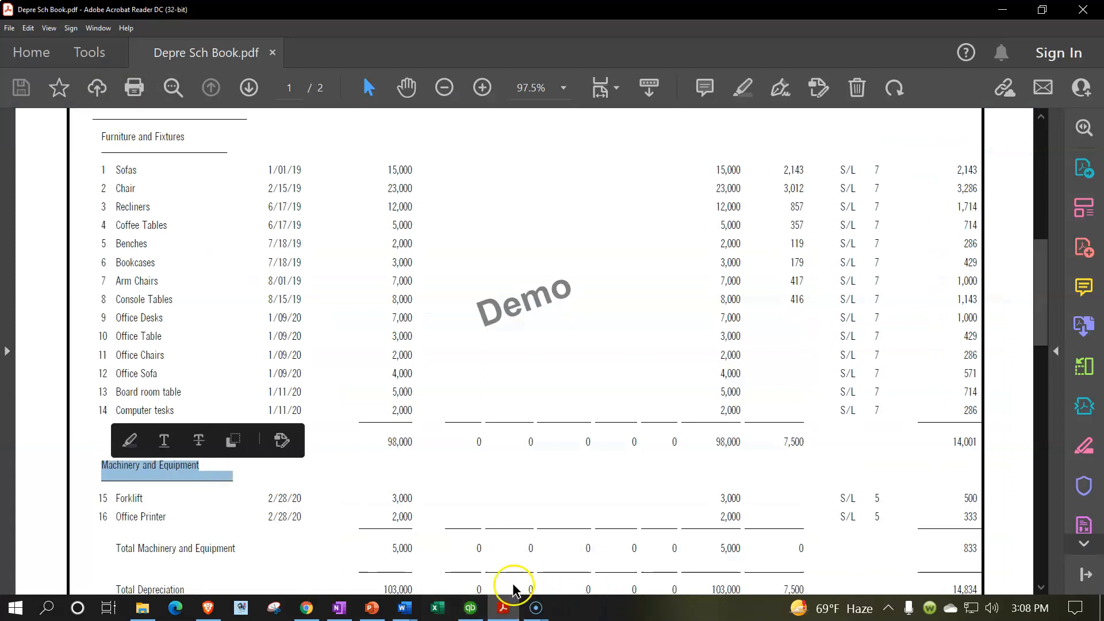
pyautogui.click(470, 608)
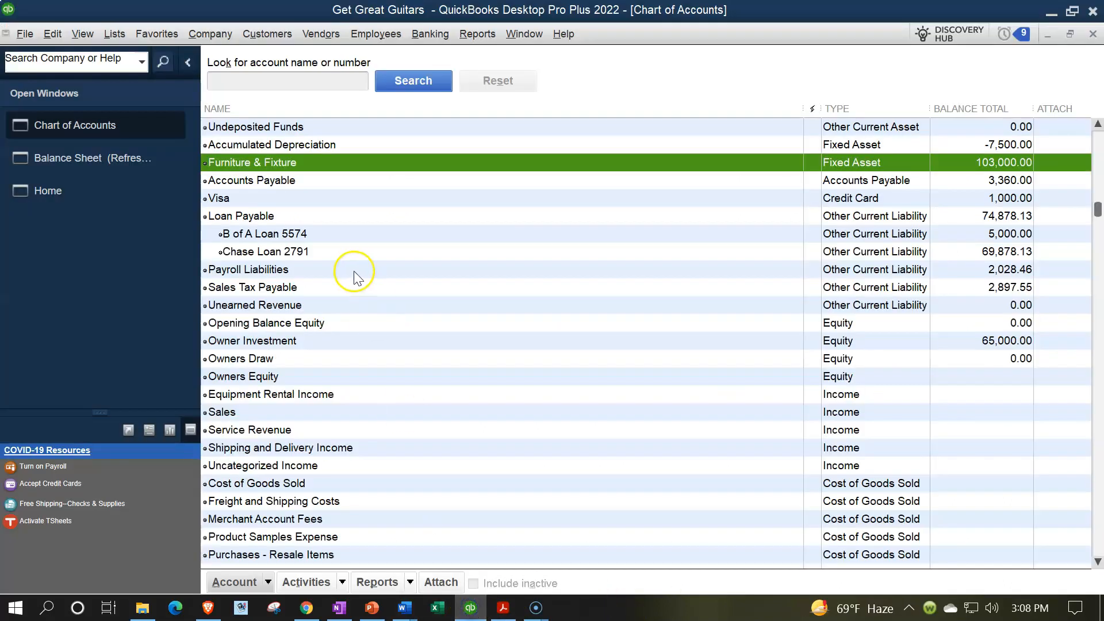
# Add a new Fixed Asset account named "Machinery & Equipment" and save it
pyautogui.click(267, 583)
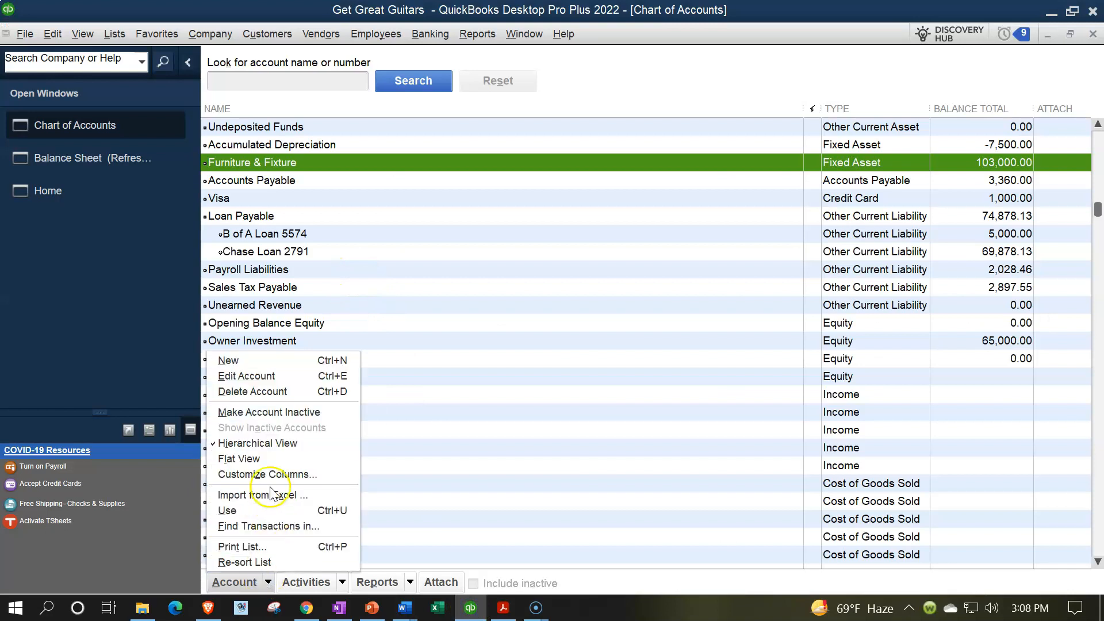
pyautogui.click(254, 356)
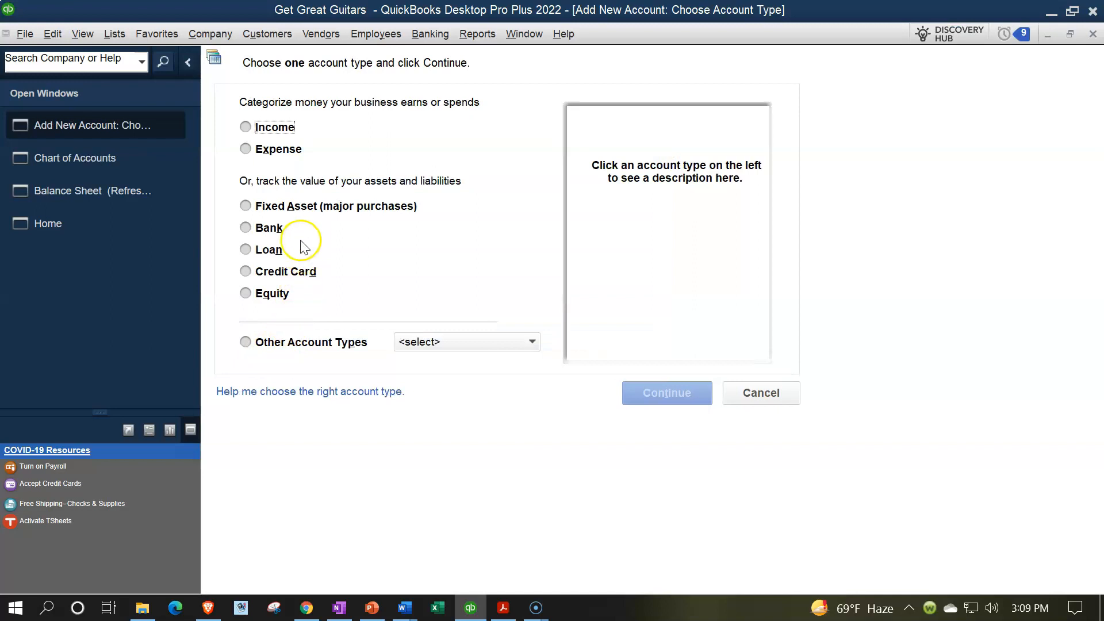
pyautogui.click(246, 206)
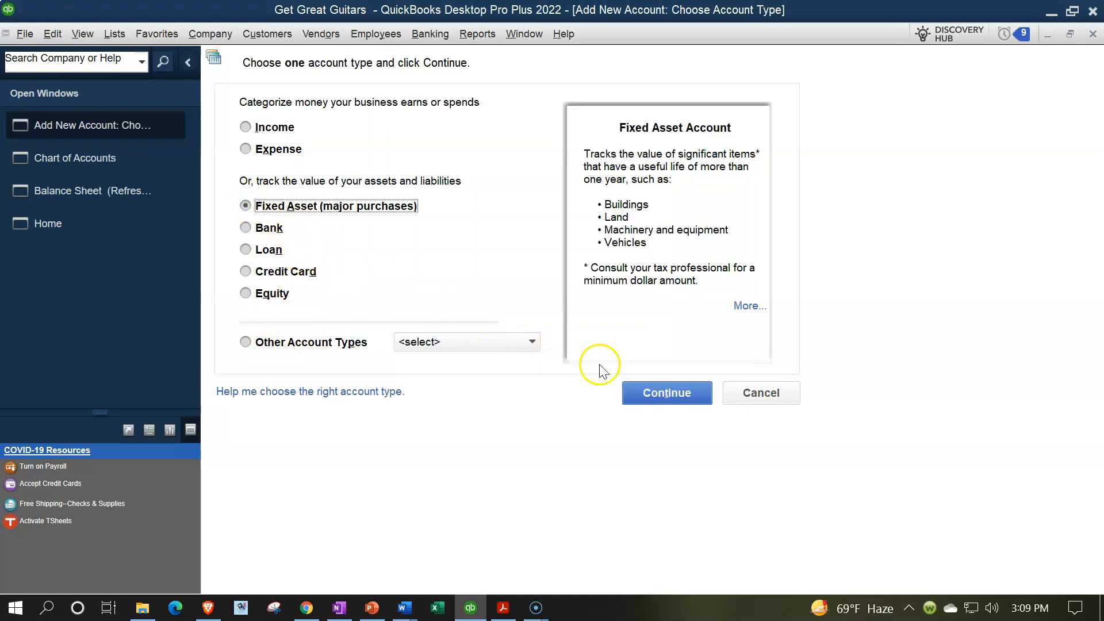
pyautogui.click(644, 391)
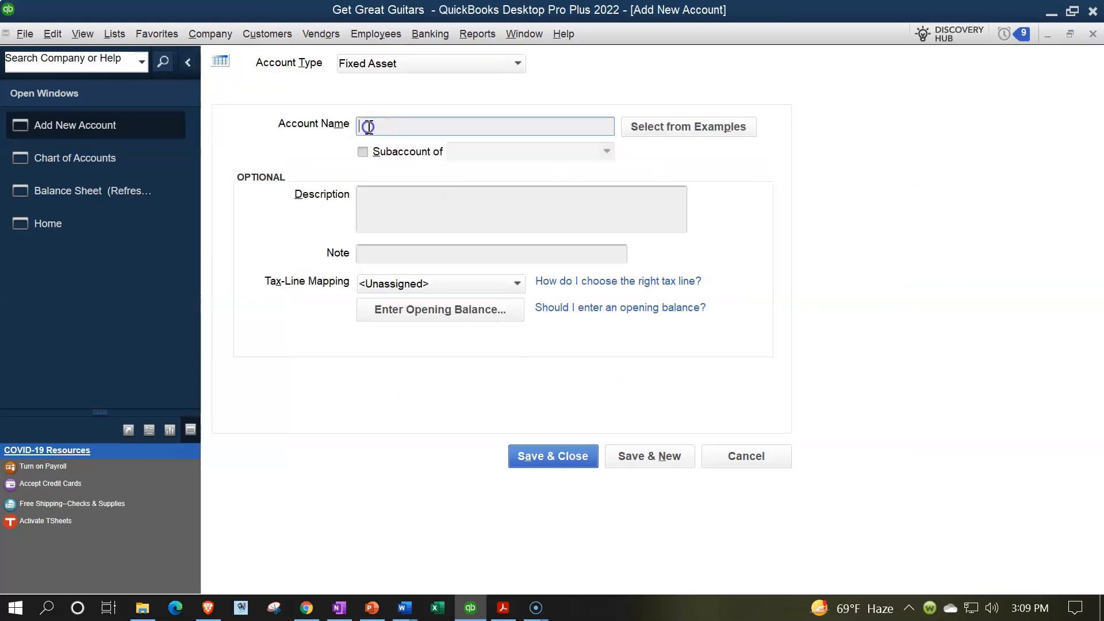
pyautogui.write('Machinery & Equipment')
pyautogui.press('Tab')
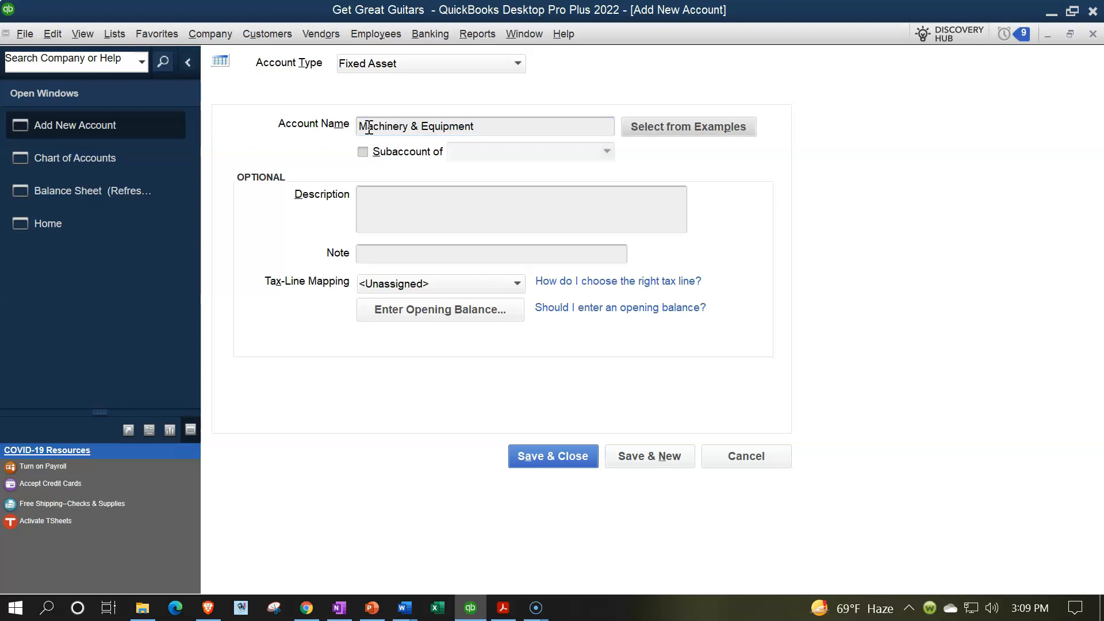
pyautogui.click(536, 461)
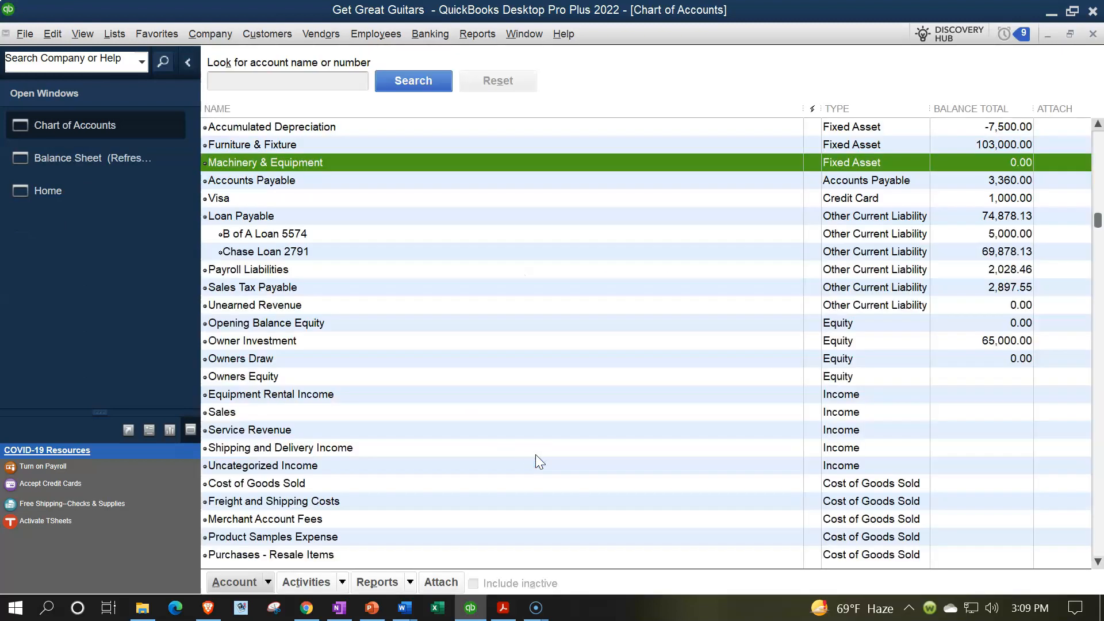
# Compare the fixed asset accounts in the Chart of Accounts with the schedule's categories in Acrobat Reader, and return to QuickBooks
pyautogui.scroll(1, 539, 462)
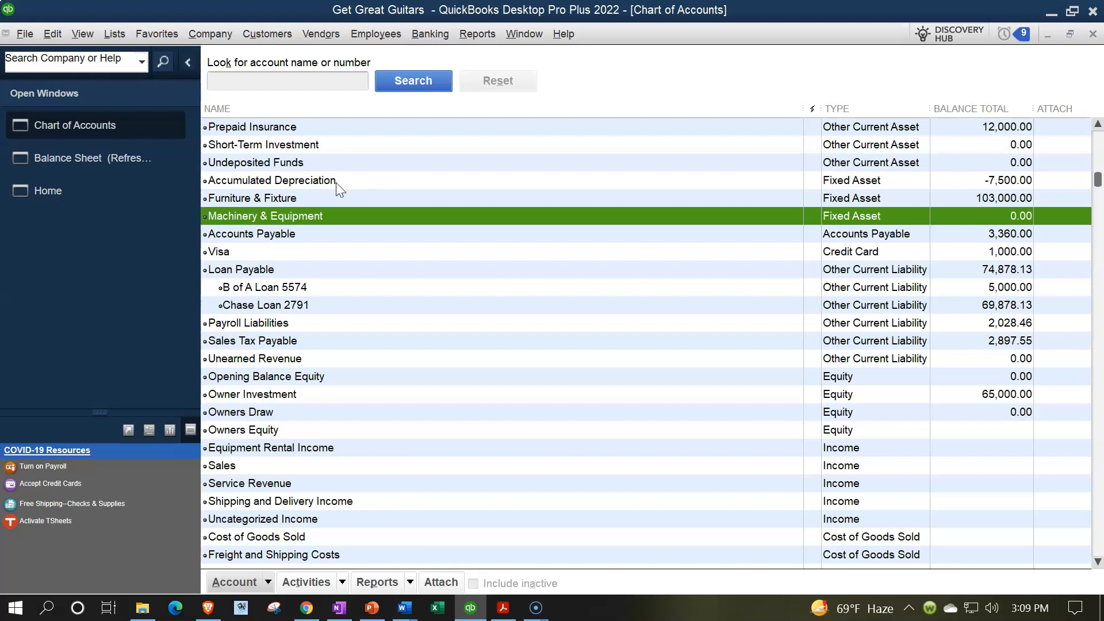
pyautogui.click(504, 608)
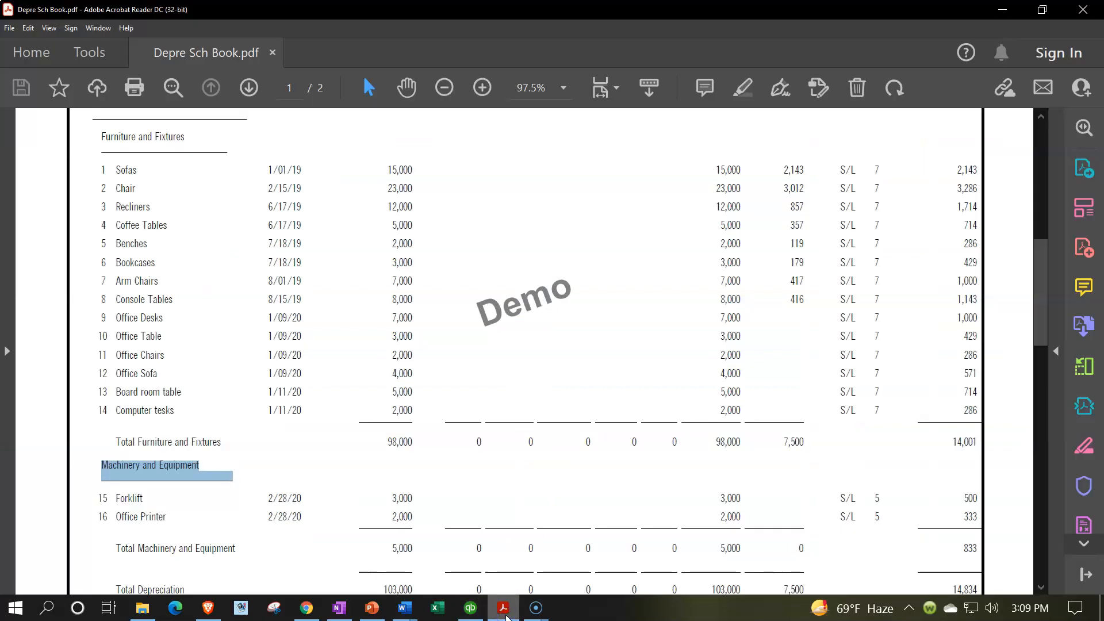
pyautogui.click(505, 612)
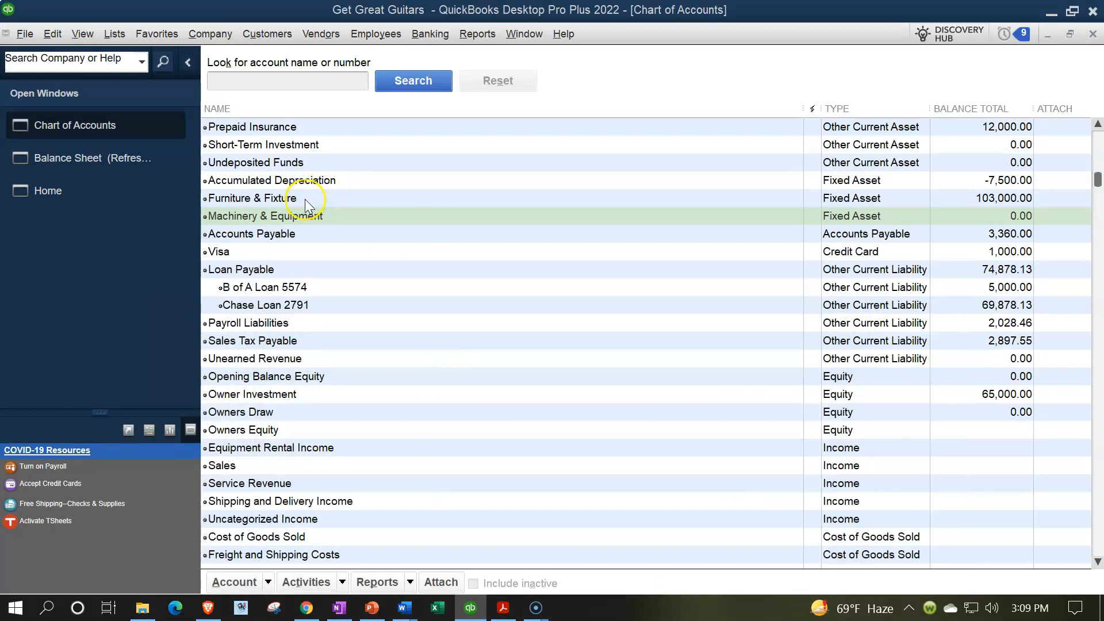
# Edit the Accumulated Depreciation account and change its name to "Acc. Depre. Furniture & Fixture"
pyautogui.click(331, 180)
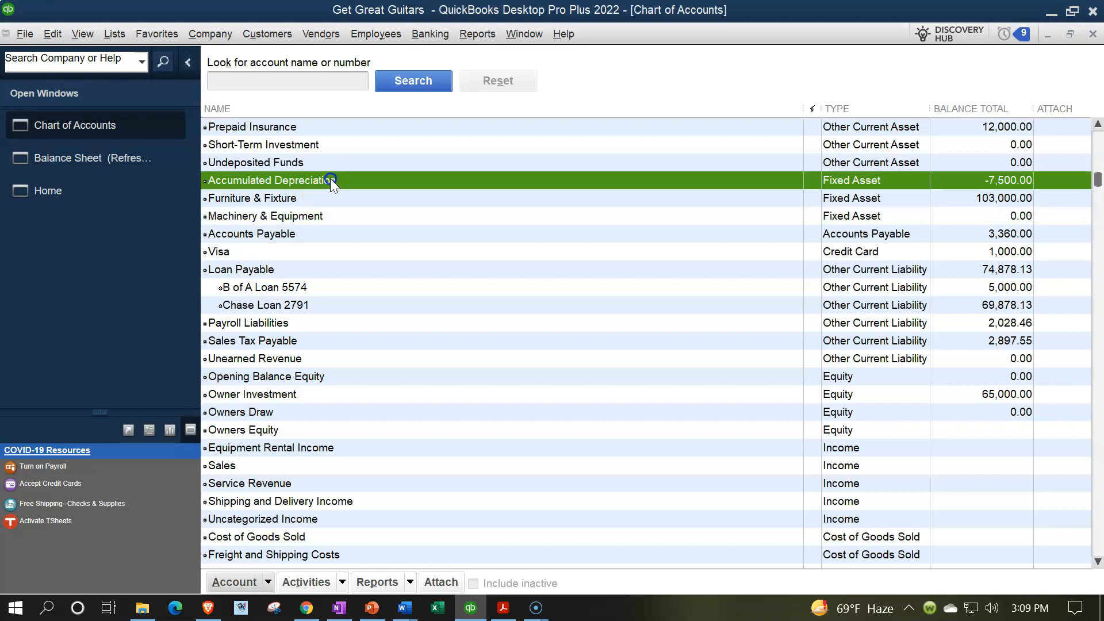
pyautogui.click(268, 582)
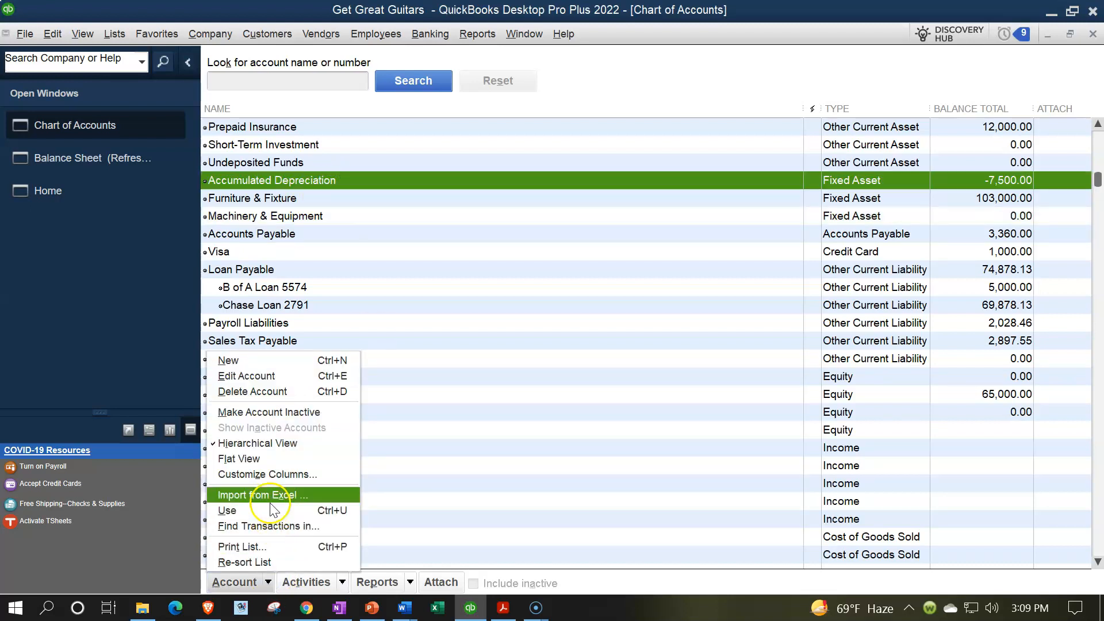
pyautogui.click(235, 380)
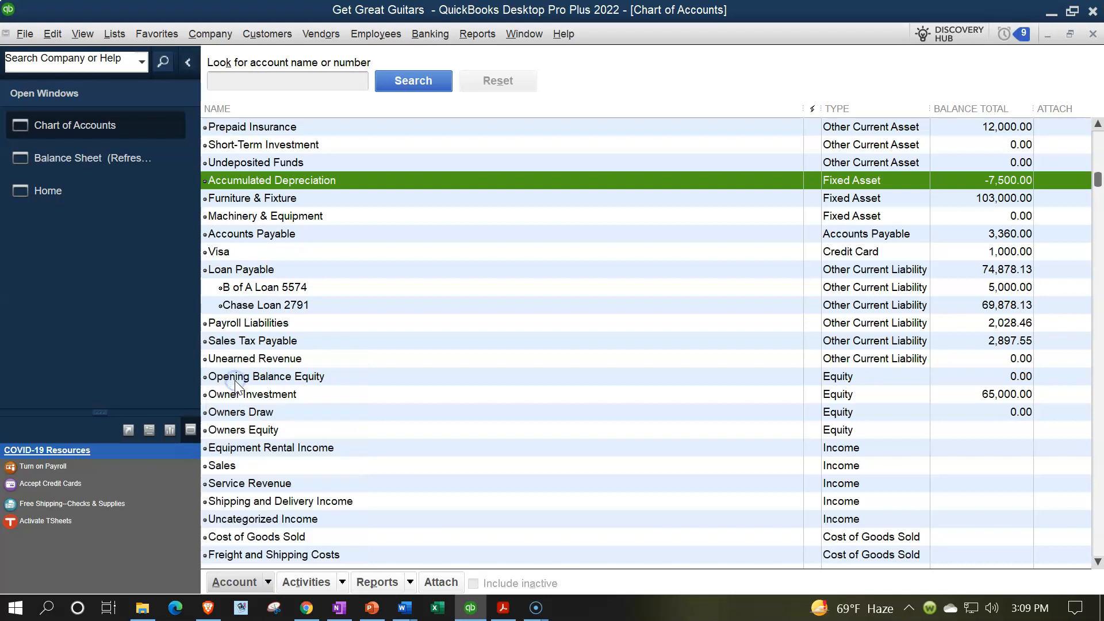
pyautogui.click(423, 125)
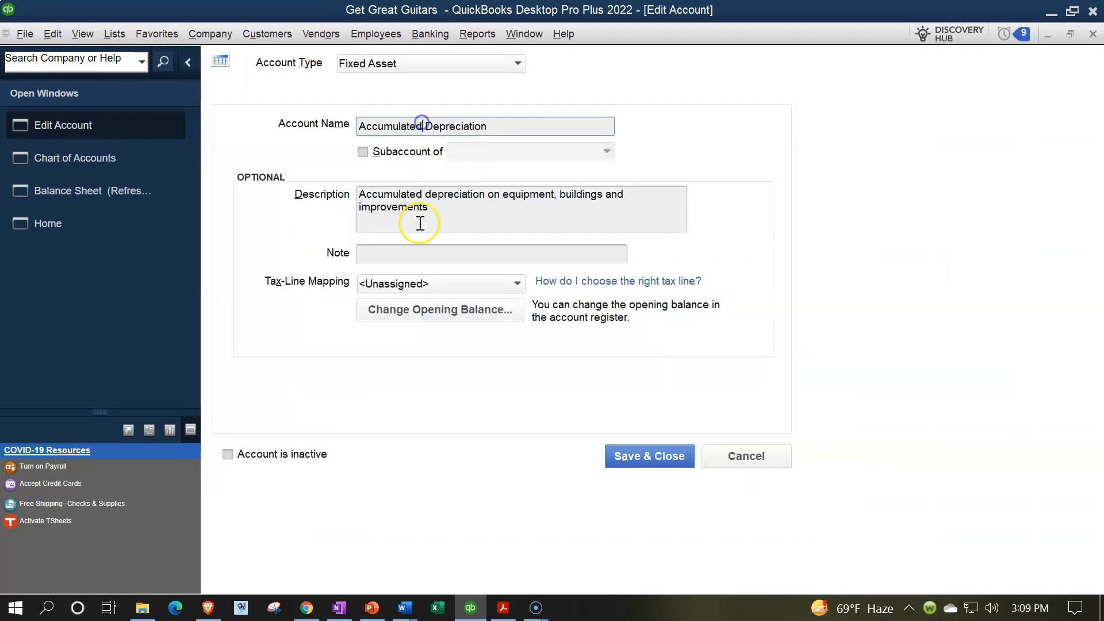
pyautogui.press('BackSpace')
pyautogui.press('BackSpace')
pyautogui.press('BackSpace')
pyautogui.press('BackSpace')
pyautogui.press('BackSpace')
pyautogui.press('BackSpace')
pyautogui.press('BackSpace')
pyautogui.press('BackSpace')
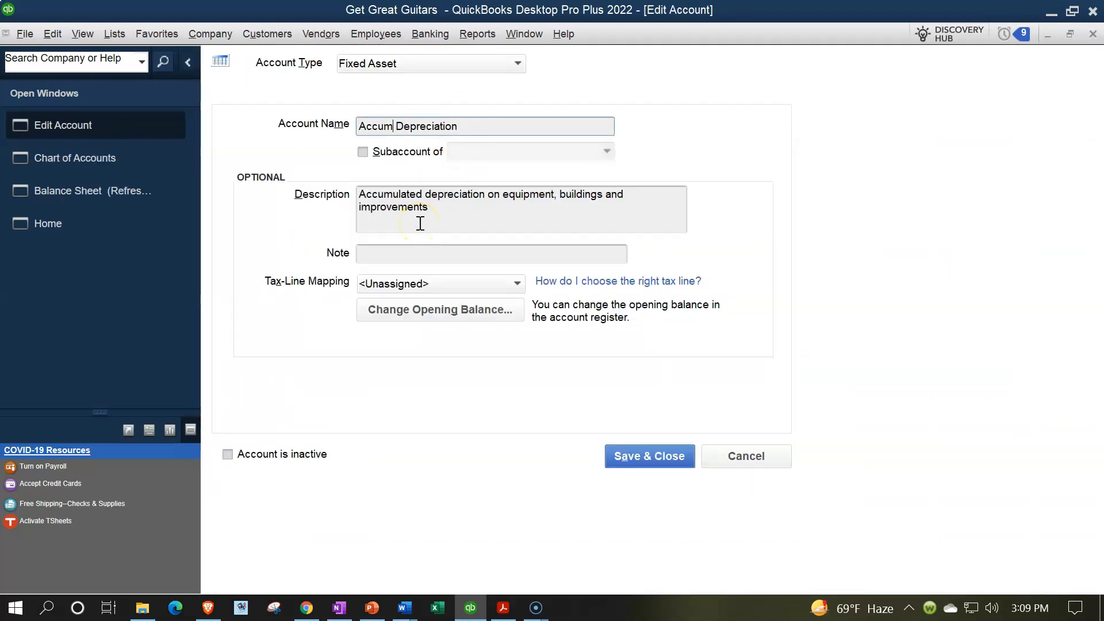
pyautogui.write('.')
pyautogui.press('Delete')
pyautogui.press('Delete')
pyautogui.press('Delete')
pyautogui.press('Delete')
pyautogui.press('Delete')
pyautogui.press('Delete')
pyautogui.press('BackSpace')
pyautogui.write('. Furniture & Fixture')
pyautogui.press('Tab')
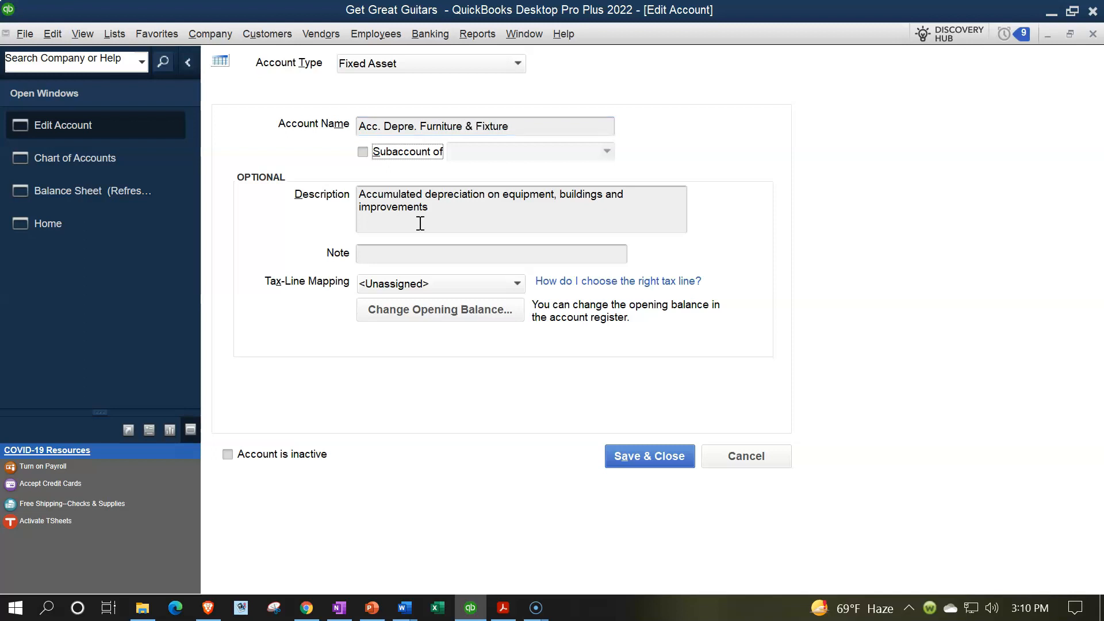
# Make the accumulated depreciation account a subaccount of Furniture & Fixture and save the change
pyautogui.click(363, 151)
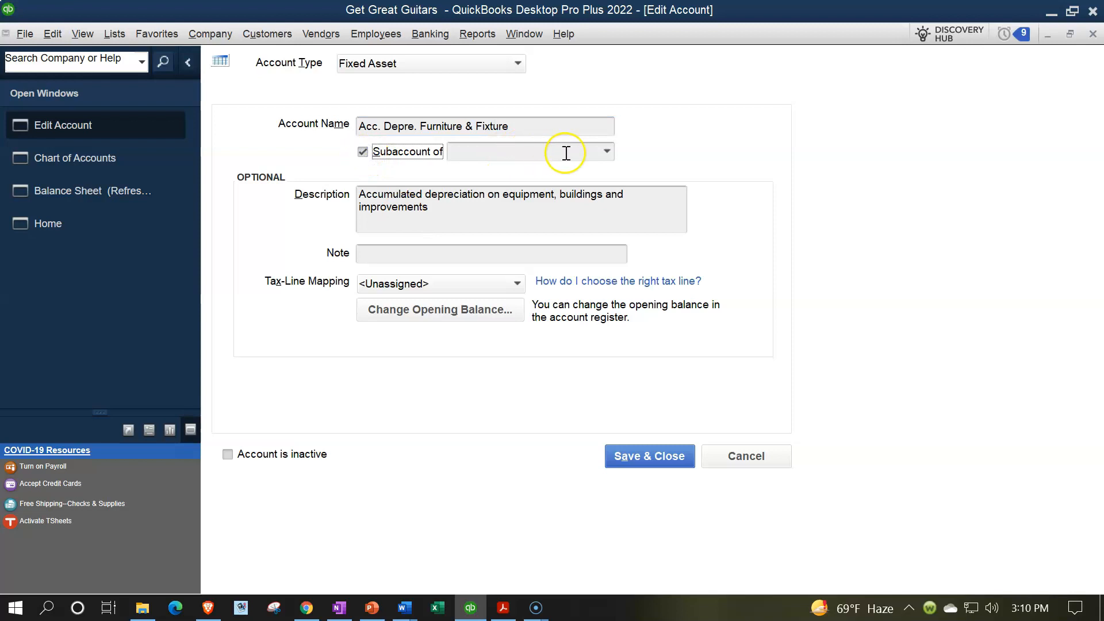
pyautogui.click(607, 153)
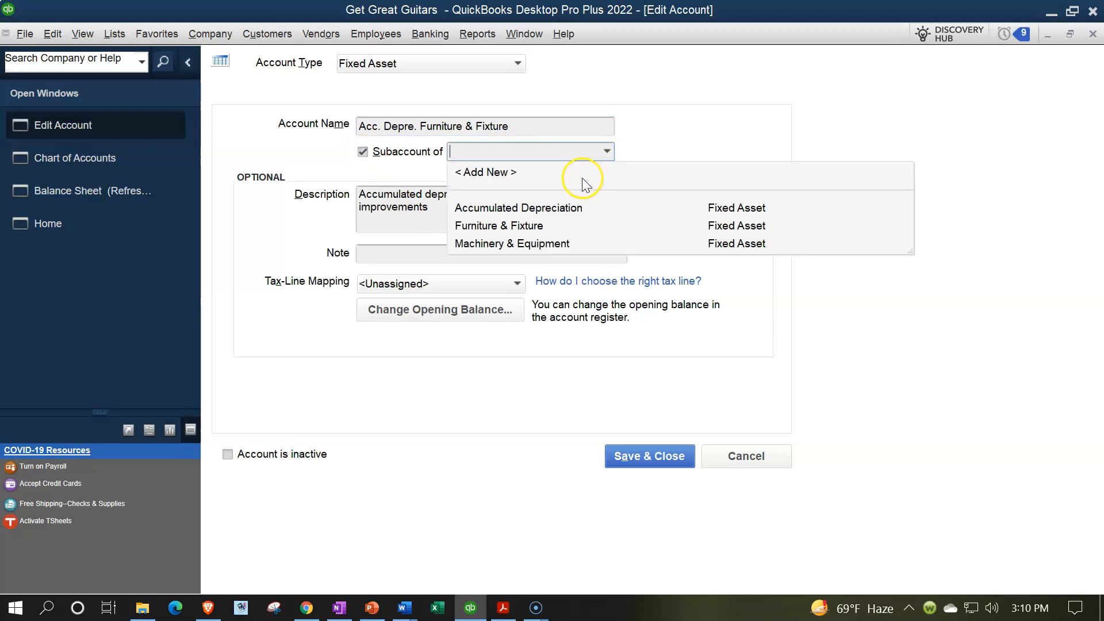
pyautogui.click(524, 225)
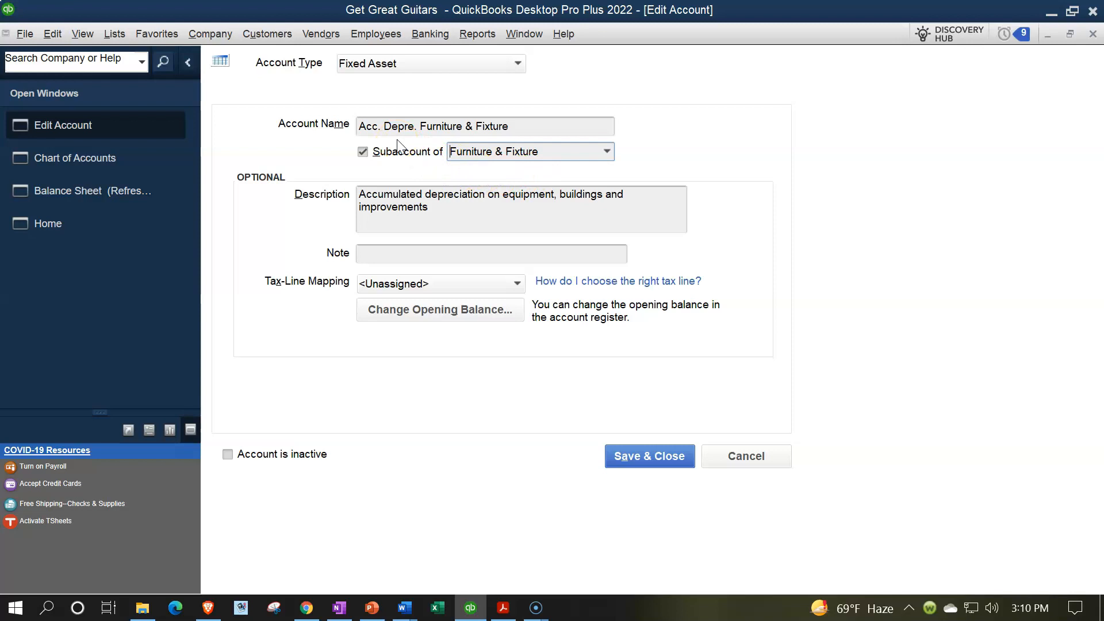
pyautogui.click(647, 457)
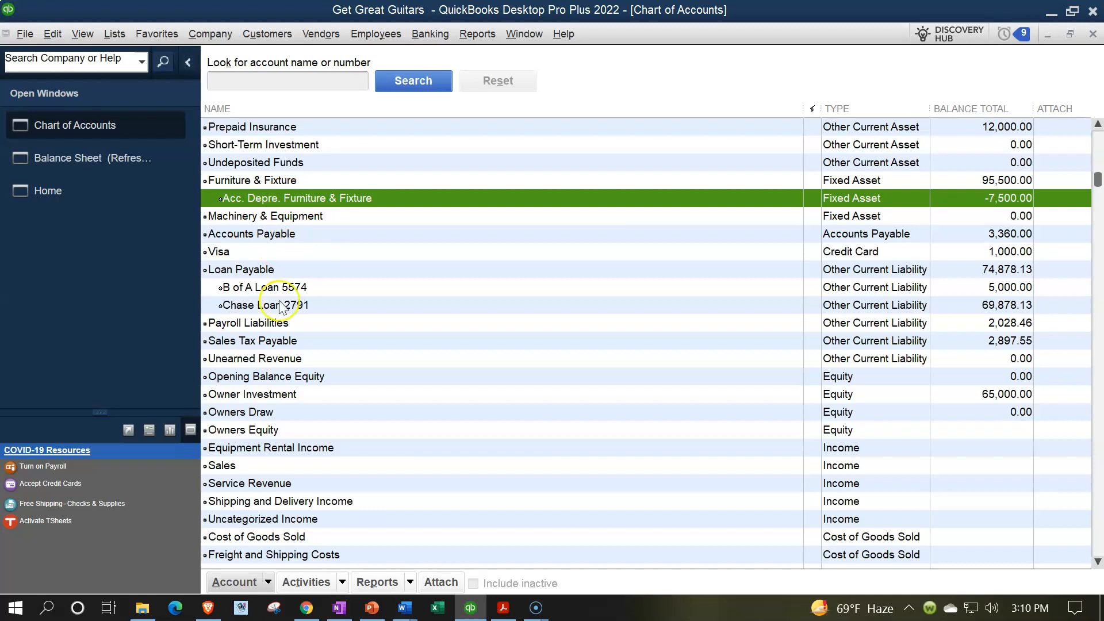
# Start a new Fixed Asset account and name it "Acc. Derpe. Machinery & Equip"
pyautogui.click(265, 582)
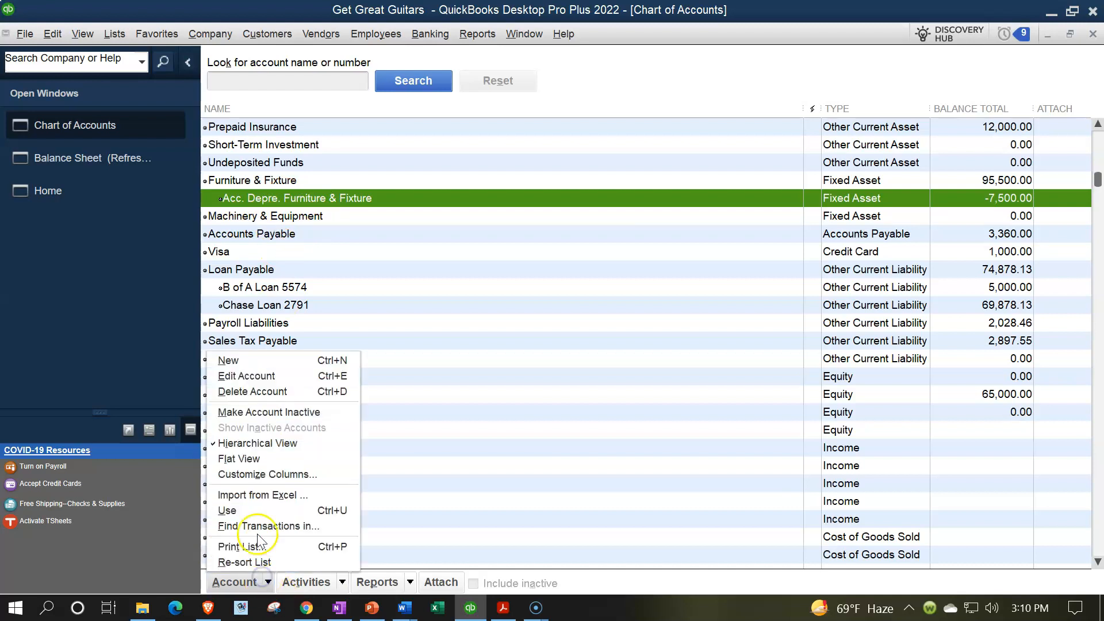
pyautogui.click(238, 362)
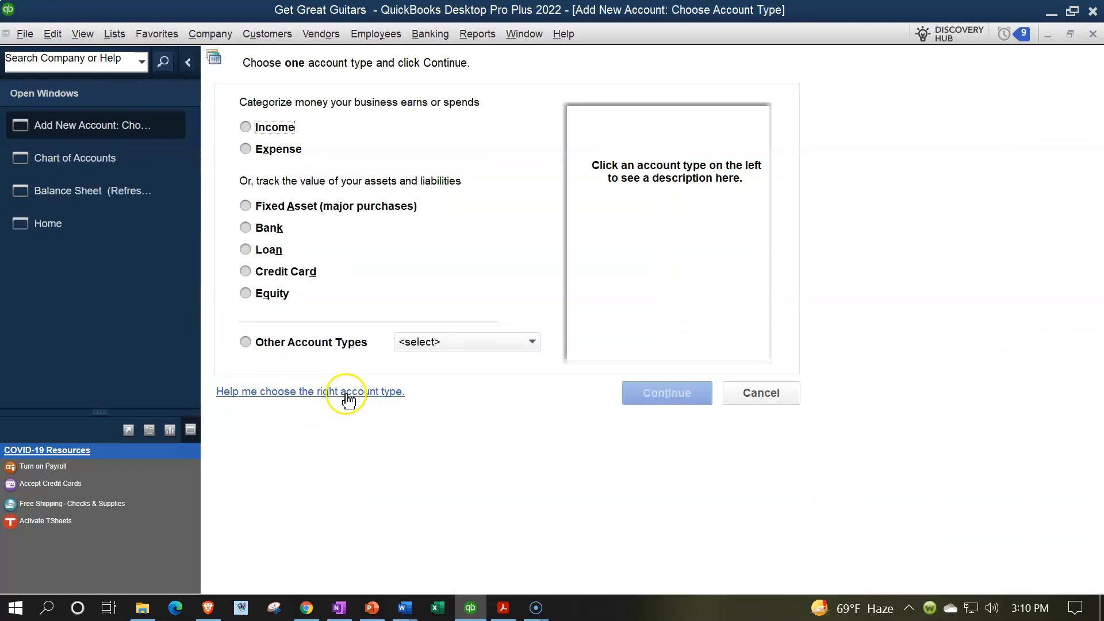
pyautogui.click(270, 206)
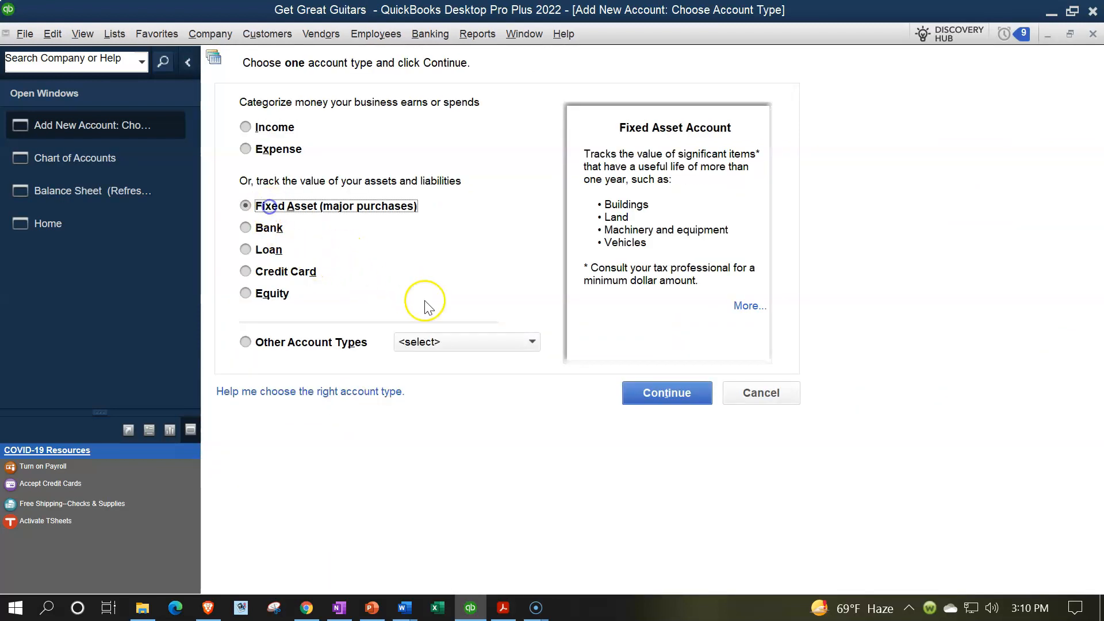
pyautogui.click(661, 393)
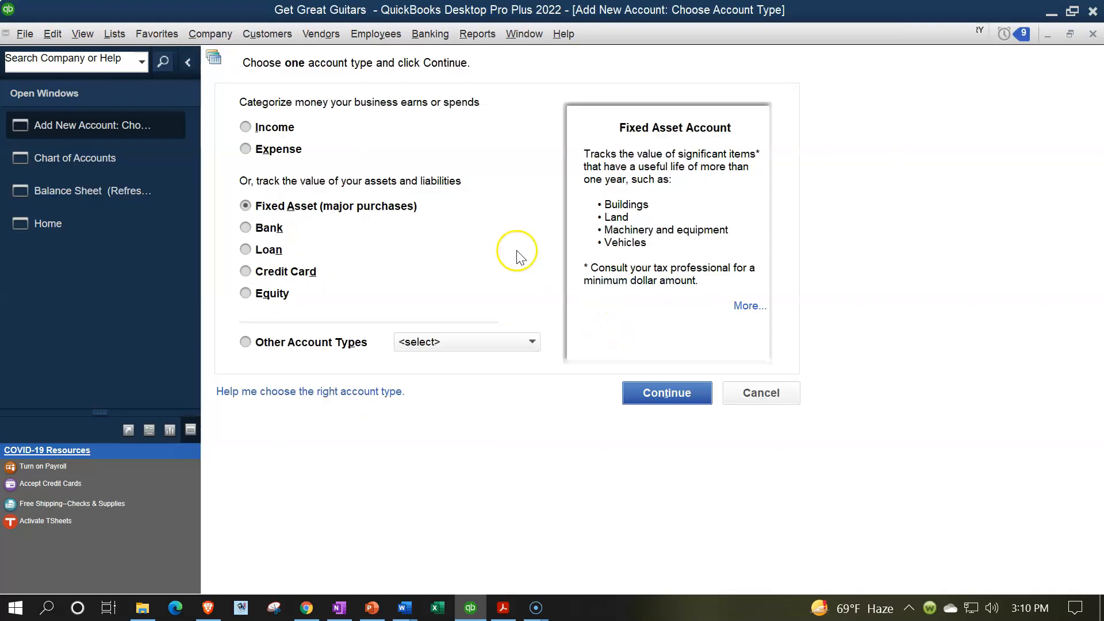
pyautogui.write('A')
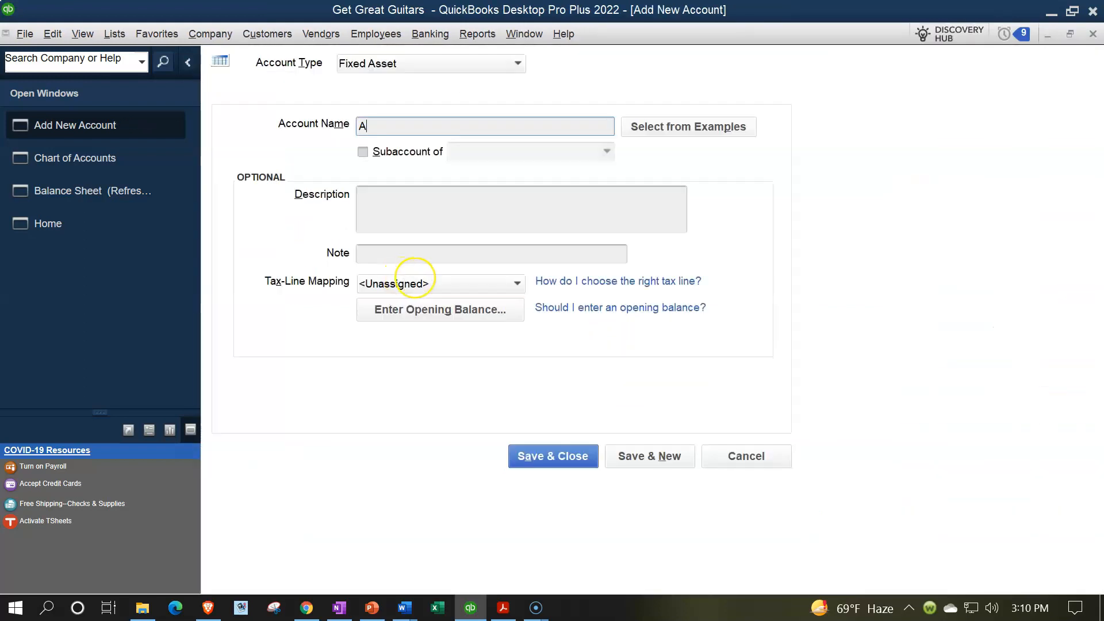
pyautogui.write('cc. Derpe.')
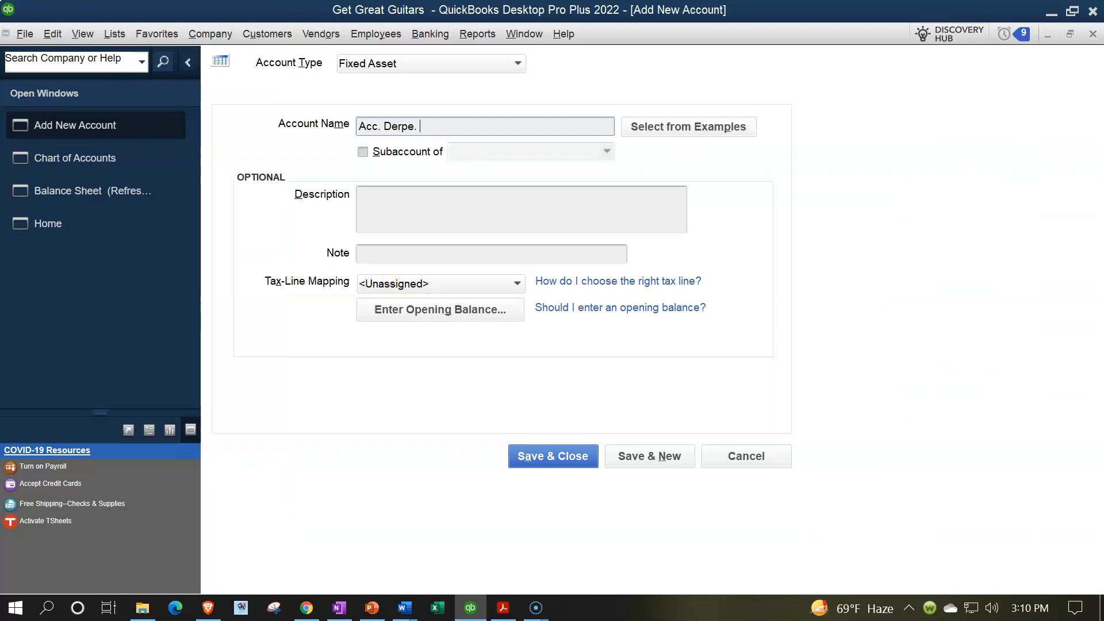
pyautogui.write(' Machinery & Equipme')
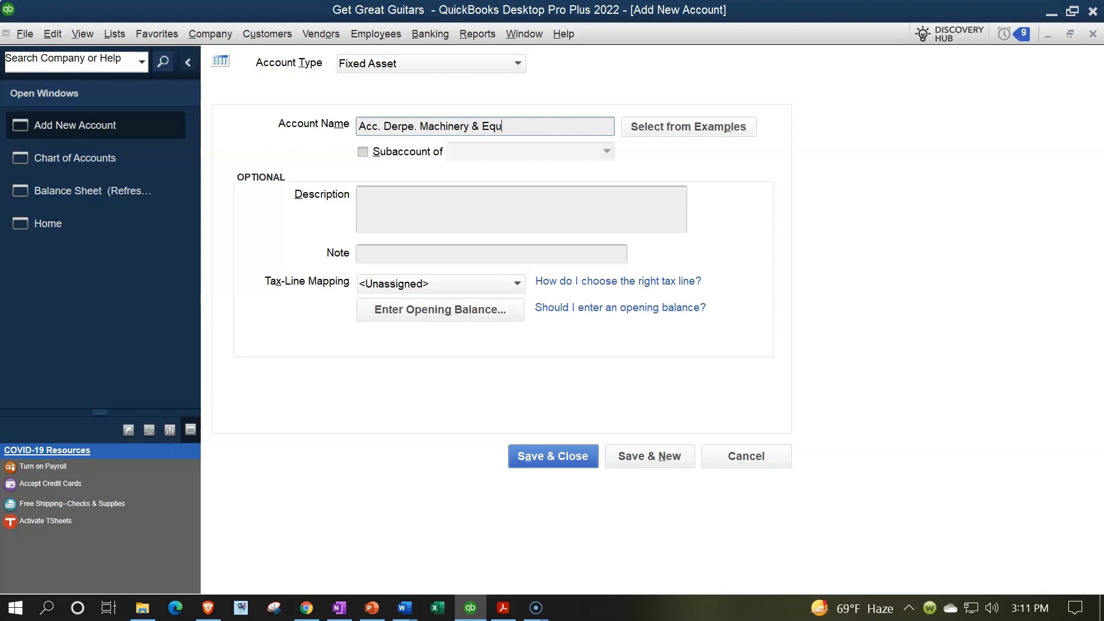
pyautogui.press('BackSpace')
pyautogui.press('BackSpace')
pyautogui.press('BackSpace')
pyautogui.write('p')
# Make the new accumulated depreciation account a subaccount of Machinery & Equipment, save it, and select it in the Chart of Accounts
pyautogui.click(362, 150)
pyautogui.click(607, 151)
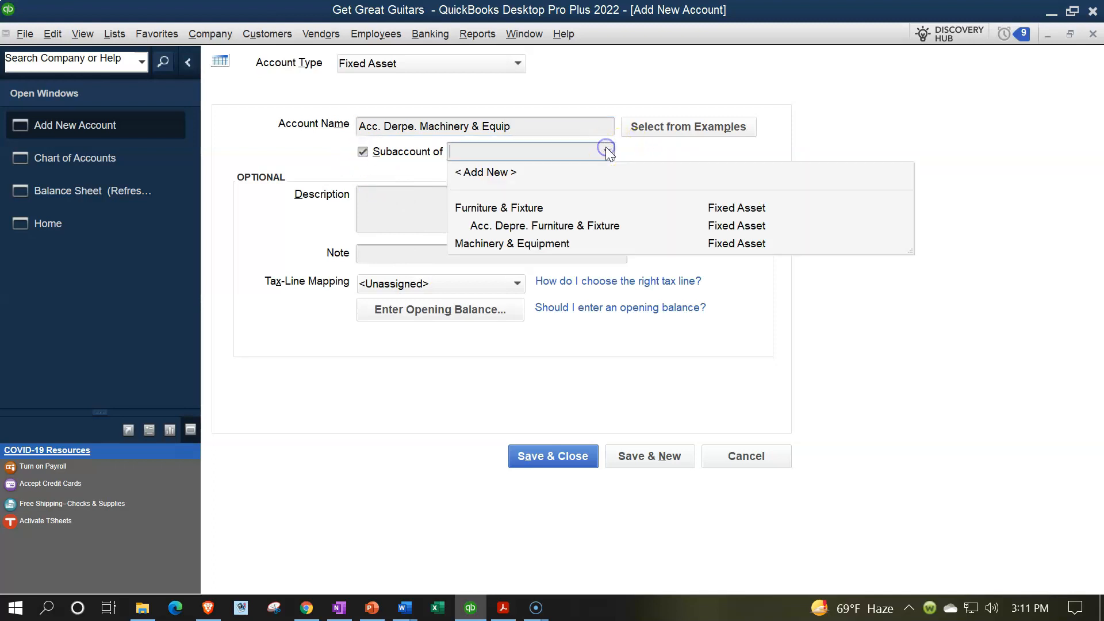
pyautogui.click(507, 245)
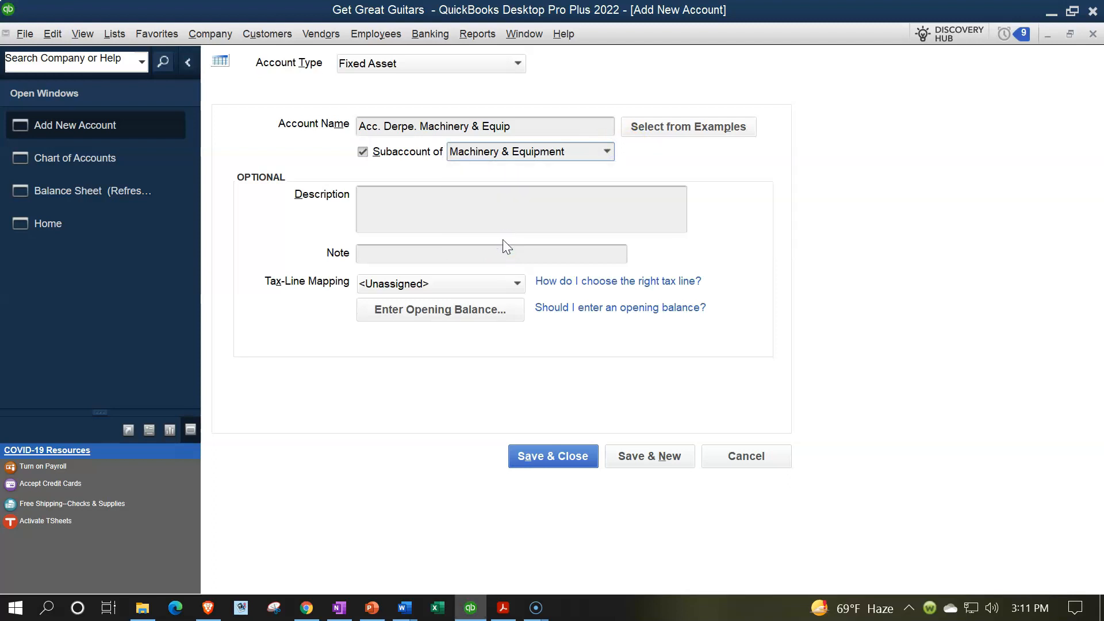
pyautogui.click(584, 456)
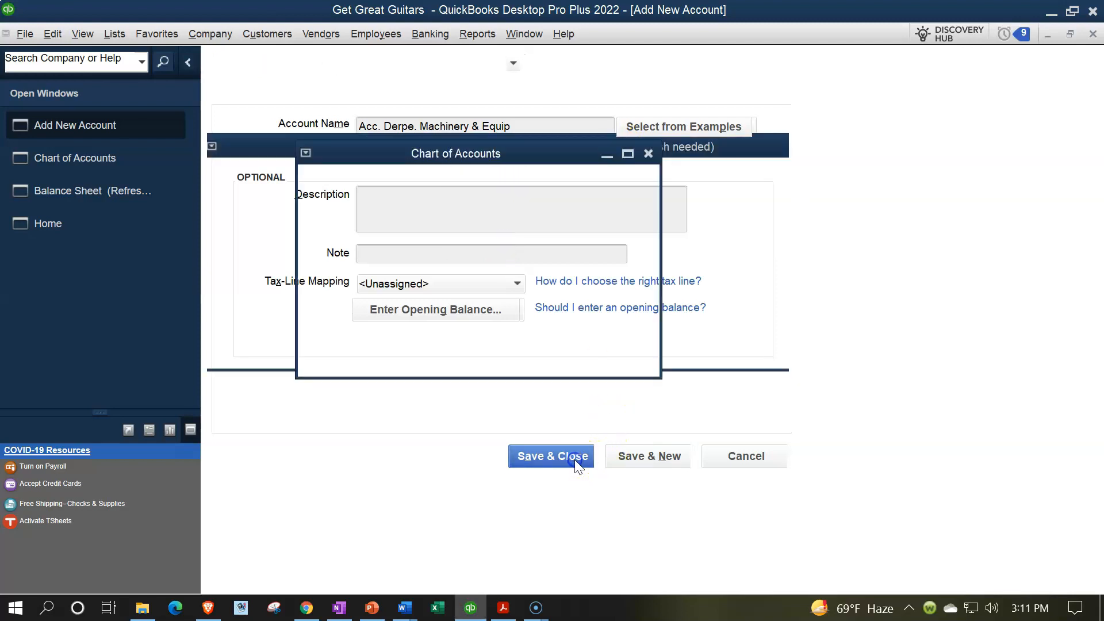
pyautogui.scroll(1, 298, 219)
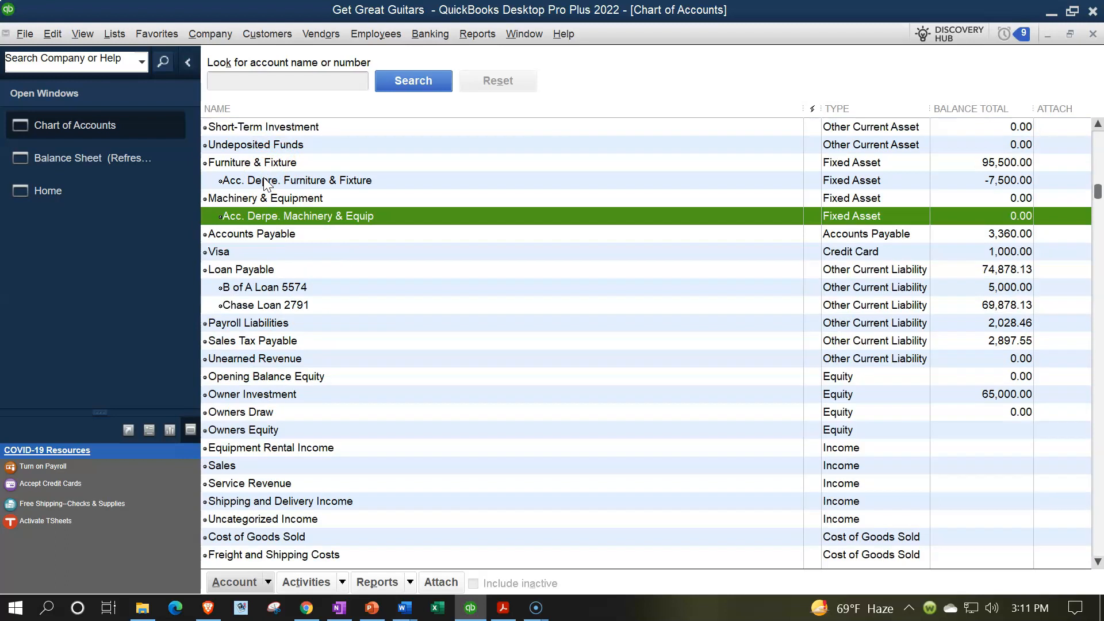
pyautogui.click(312, 216)
# Compare the Balance Sheet's fixed asset balances with the depreciation schedule's category totals in Acrobat Reader, and return to QuickBooks
pyautogui.click(98, 163)
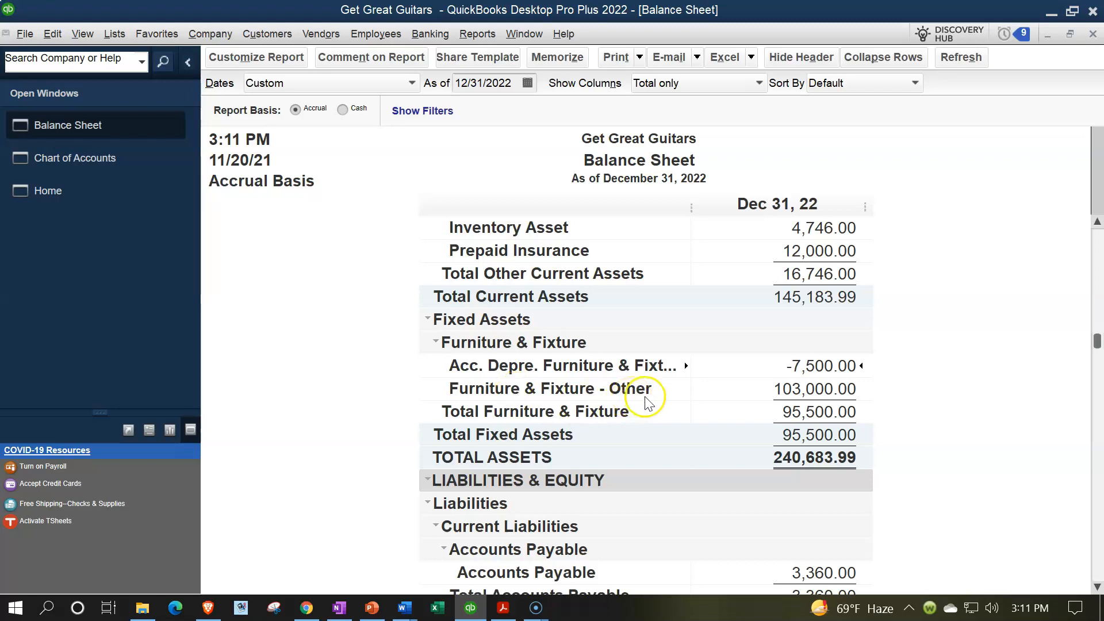
pyautogui.click(784, 389)
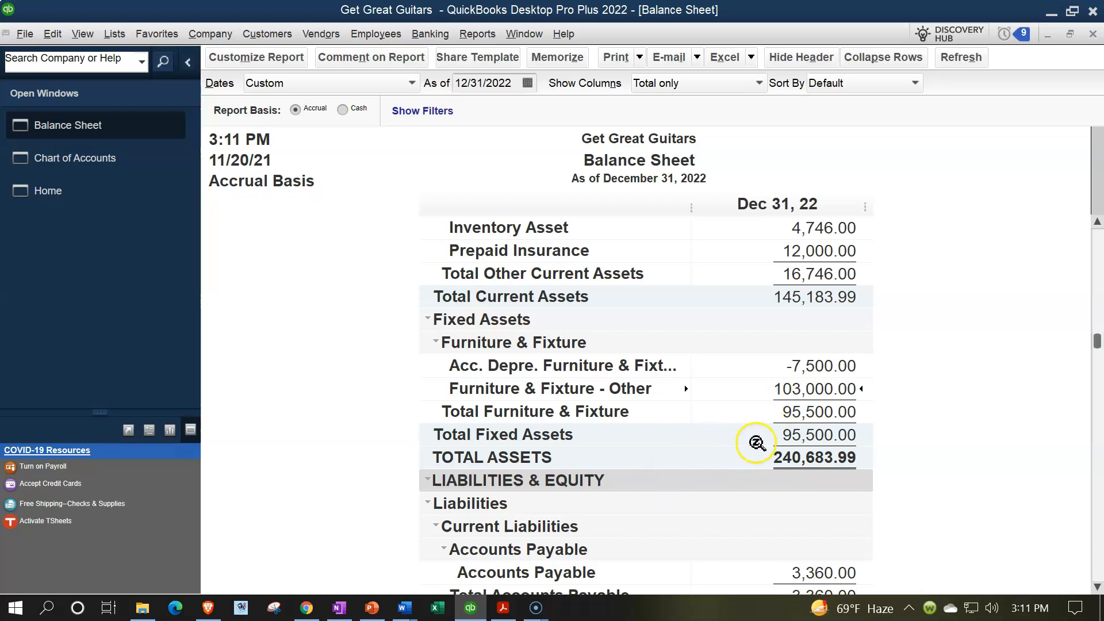
pyautogui.click(504, 610)
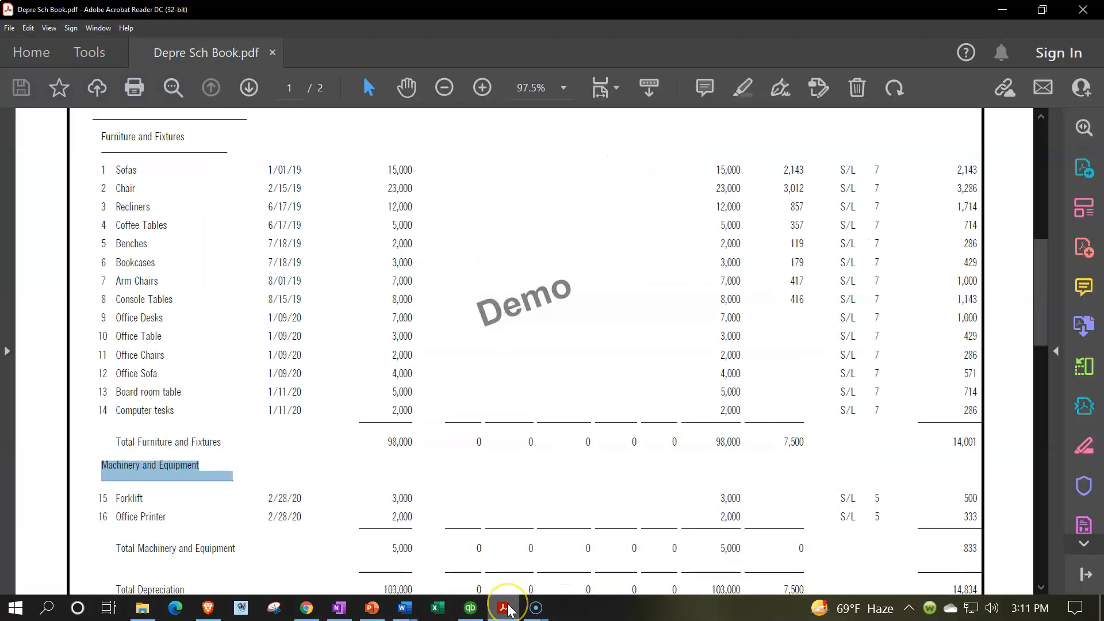
pyautogui.click(467, 560)
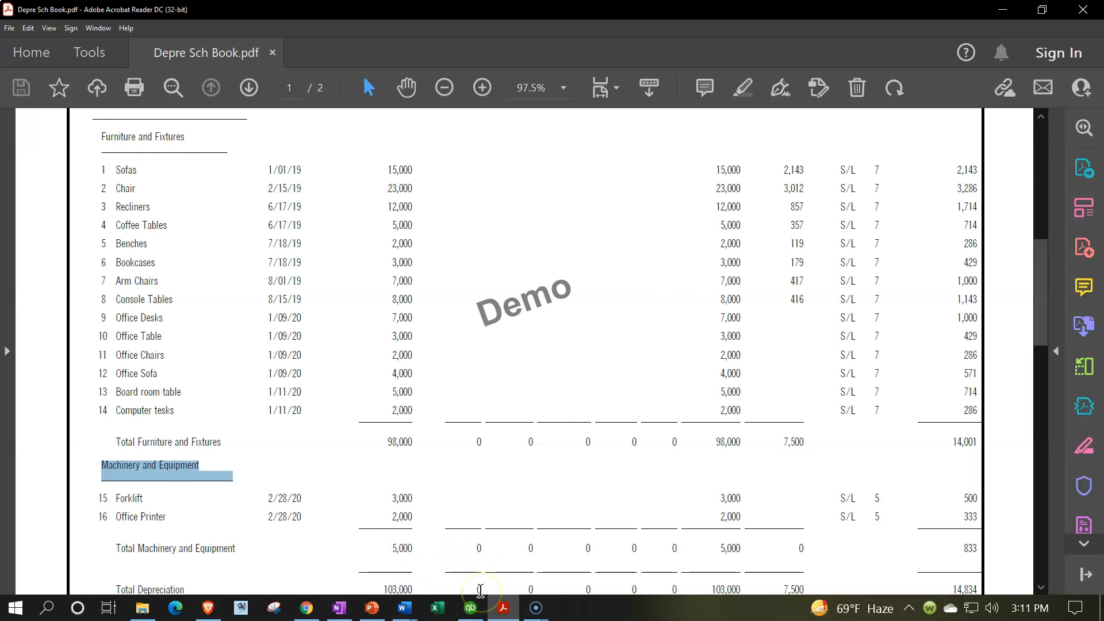
pyautogui.click(505, 612)
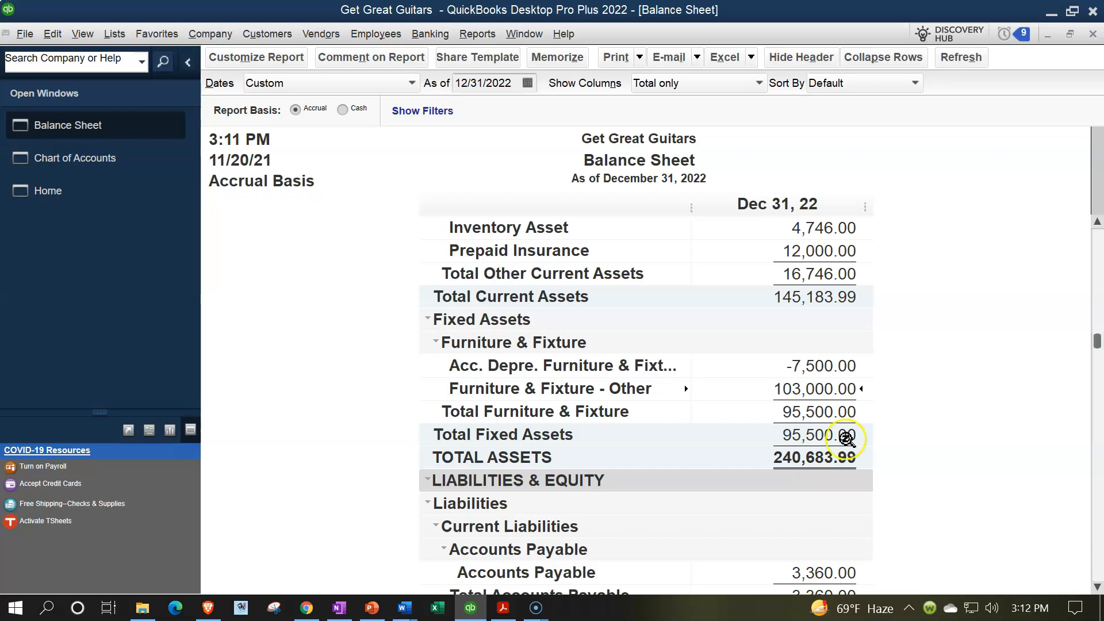
# Open the Furniture & Fixture account's register from the Chart of Accounts
pyautogui.click(174, 155)
pyautogui.click(156, 124)
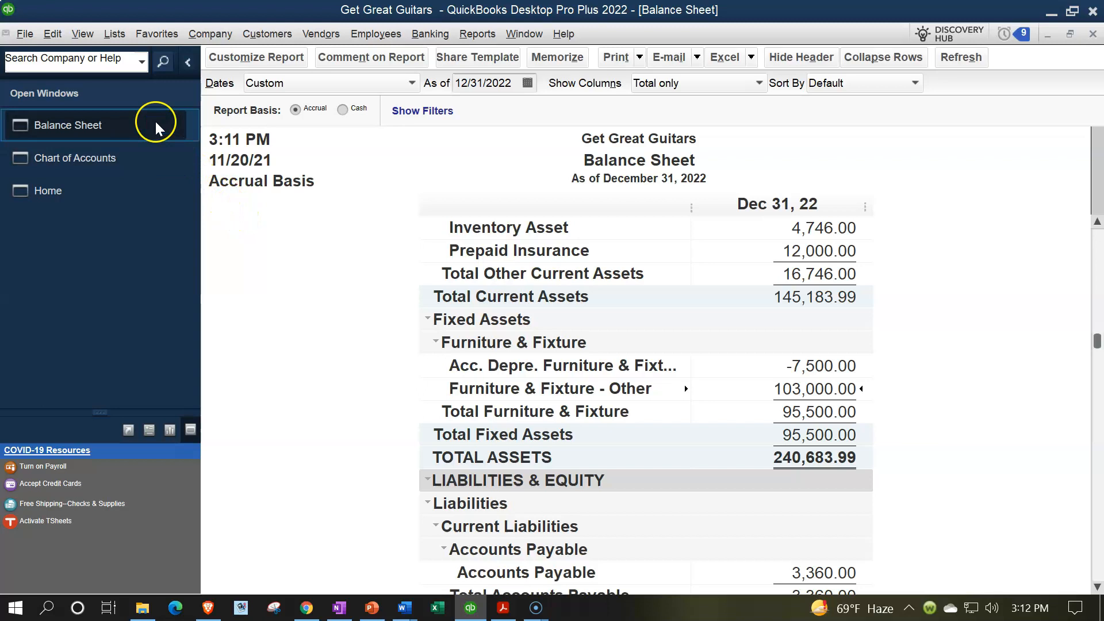
pyautogui.click(85, 189)
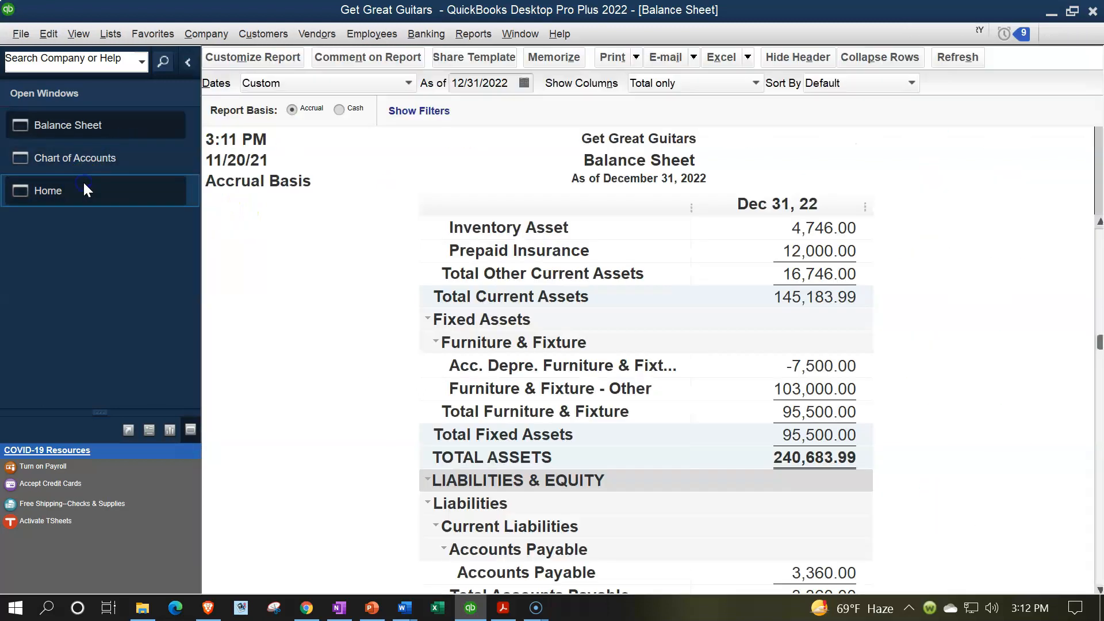
pyautogui.click(112, 34)
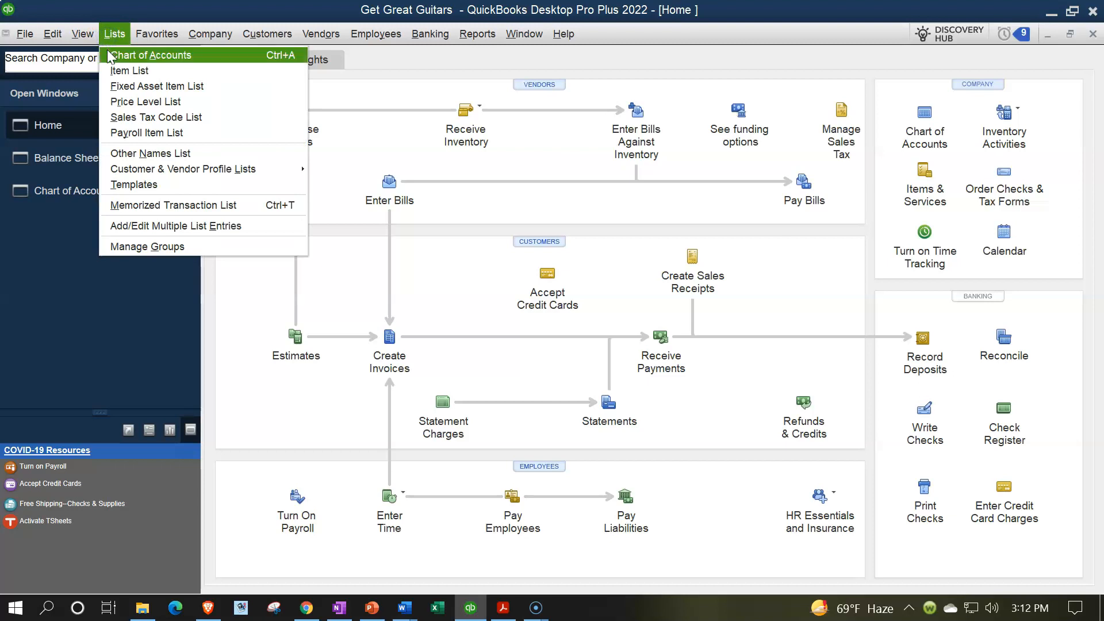
pyautogui.click(115, 55)
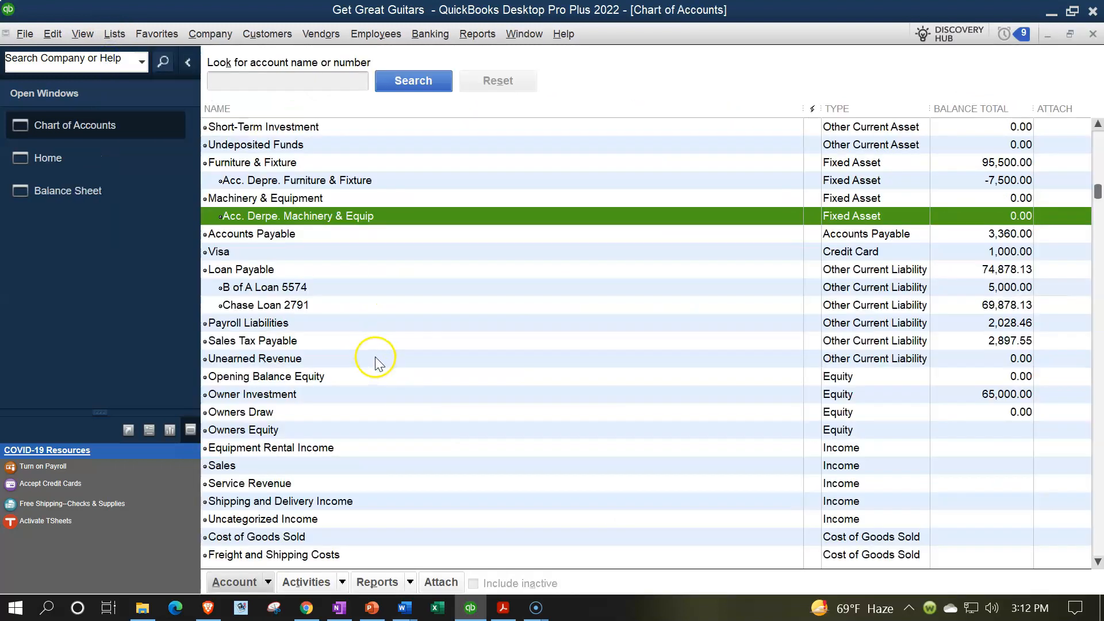
pyautogui.click(288, 164)
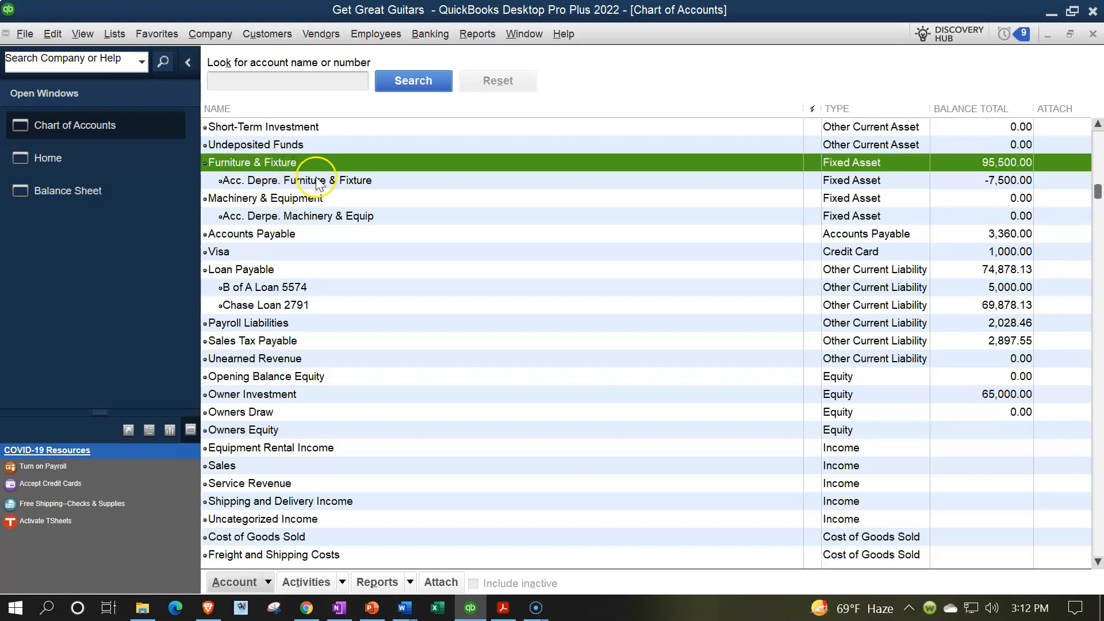
pyautogui.doubleClick(336, 163)
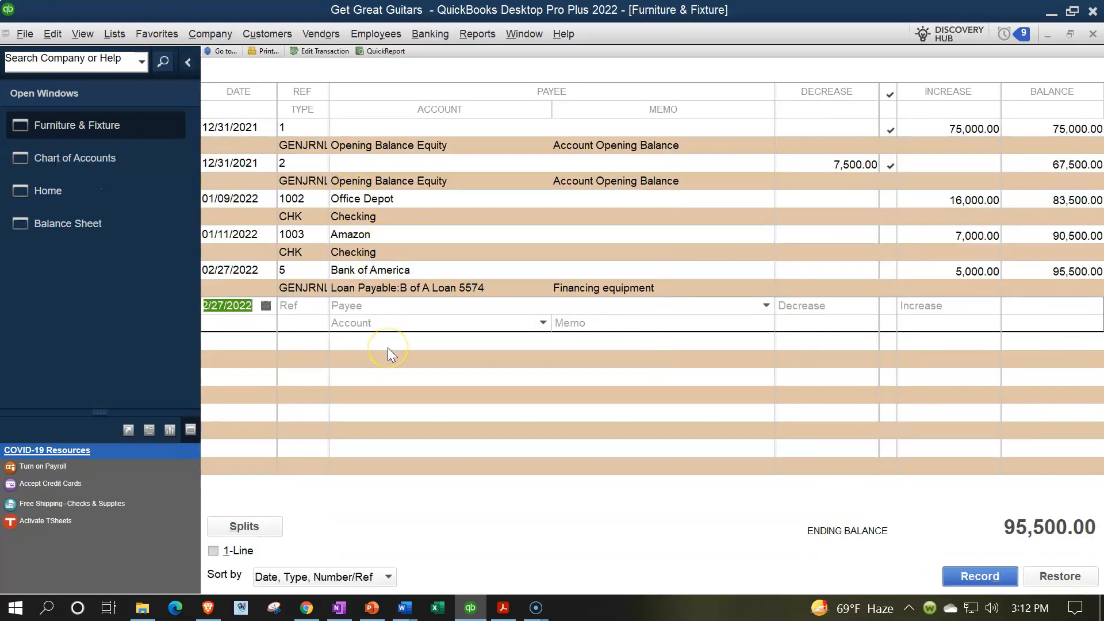
# Enter a decrease of 5,000.00 in a new Furniture & Fixture register entry dated 02/27/2022
pyautogui.press('Tab')
pyautogui.press('Tab')
pyautogui.press('Tab')
pyautogui.press('Tab')
pyautogui.press('Tab')
pyautogui.press('Tab')
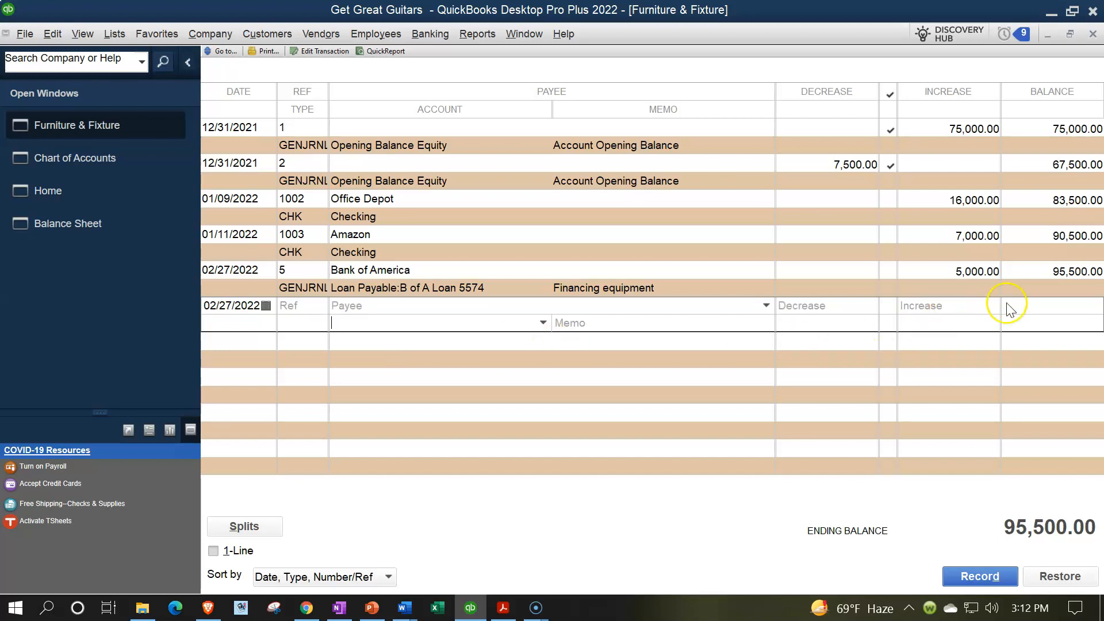
pyautogui.click(817, 305)
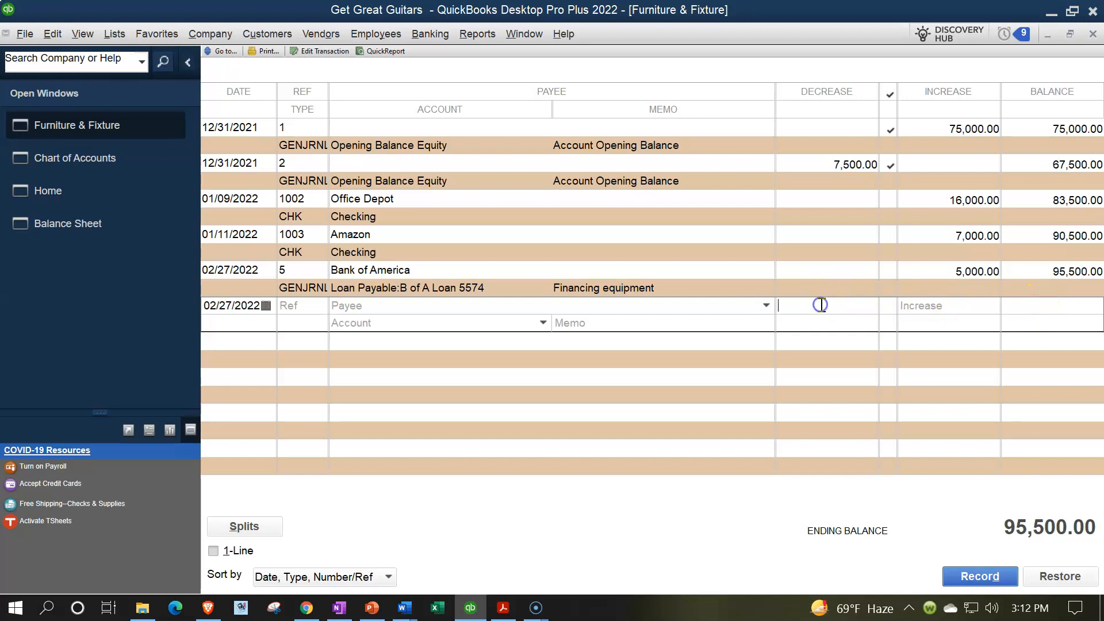
pyautogui.write('5000')
pyautogui.press('Tab')
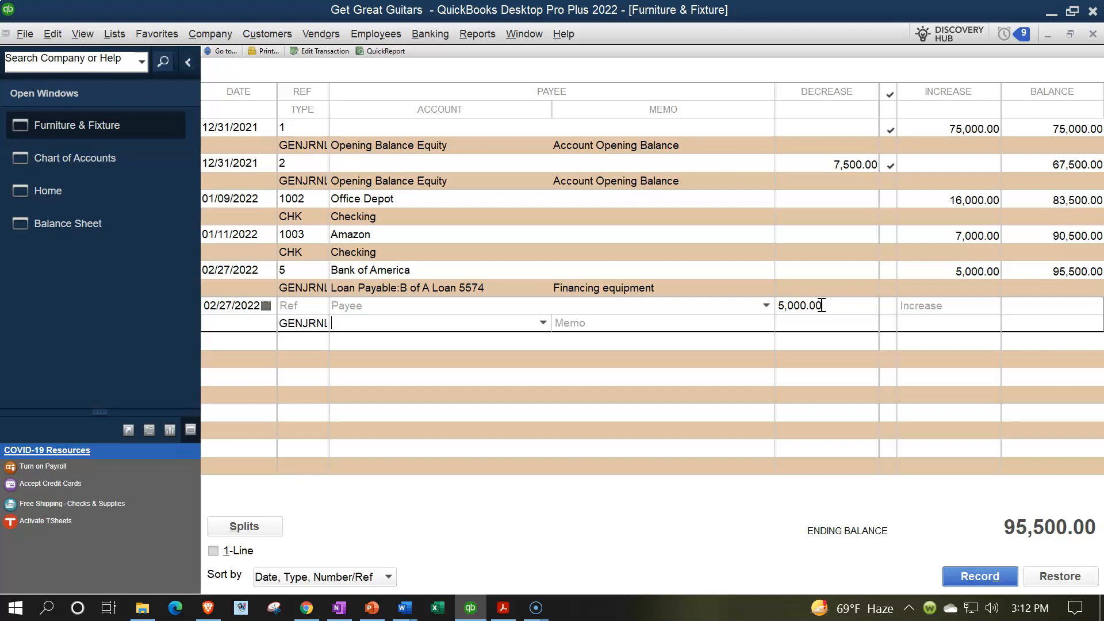
# Assign the register entry to Machinery & Equipment with the memo "Adj to tax depre sch" and record it
pyautogui.write('Machinery & Equipment')
pyautogui.press('Tab')
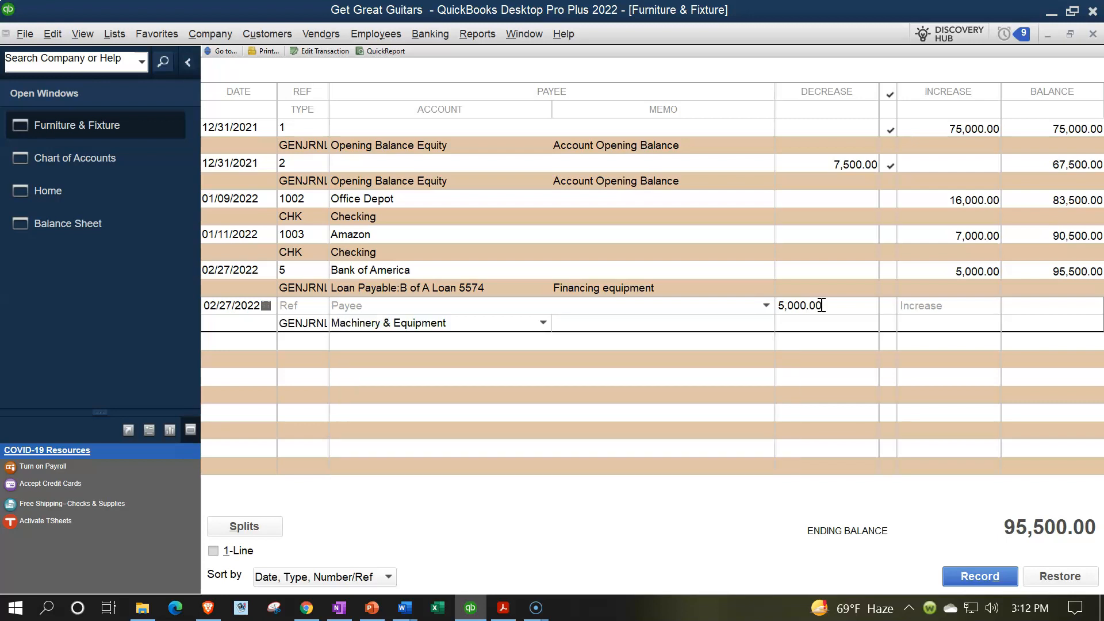
pyautogui.write('Adj to tax depre sch')
pyautogui.press('Return')
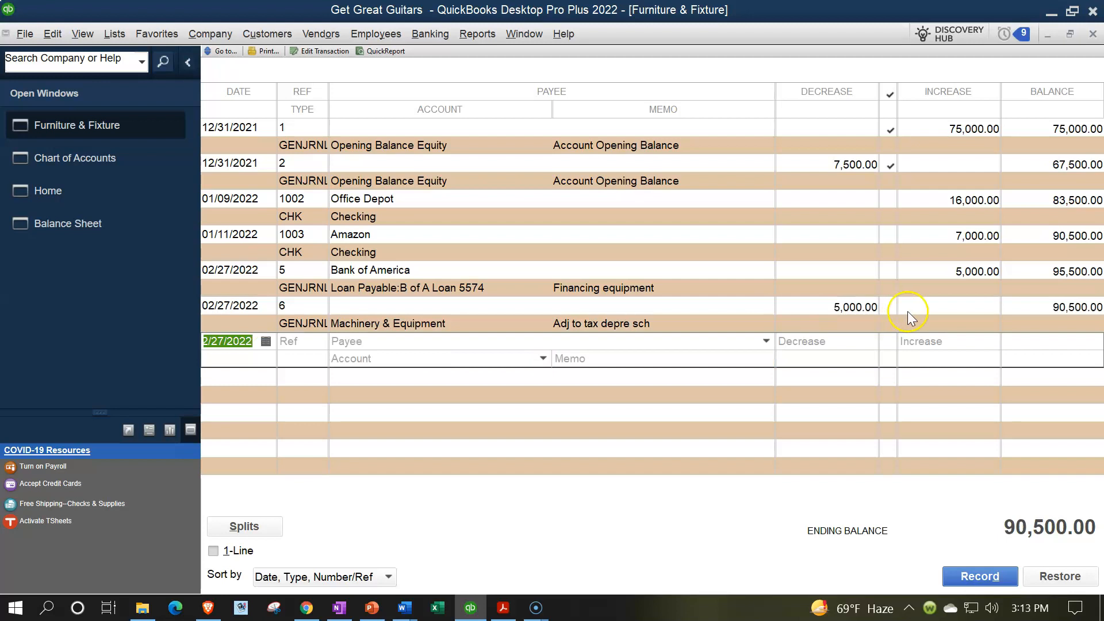
# Check the Balance Sheet's adjusted fixed asset accounts against the depreciation schedule in Acrobat Reader, and return to QuickBooks
pyautogui.click(502, 605)
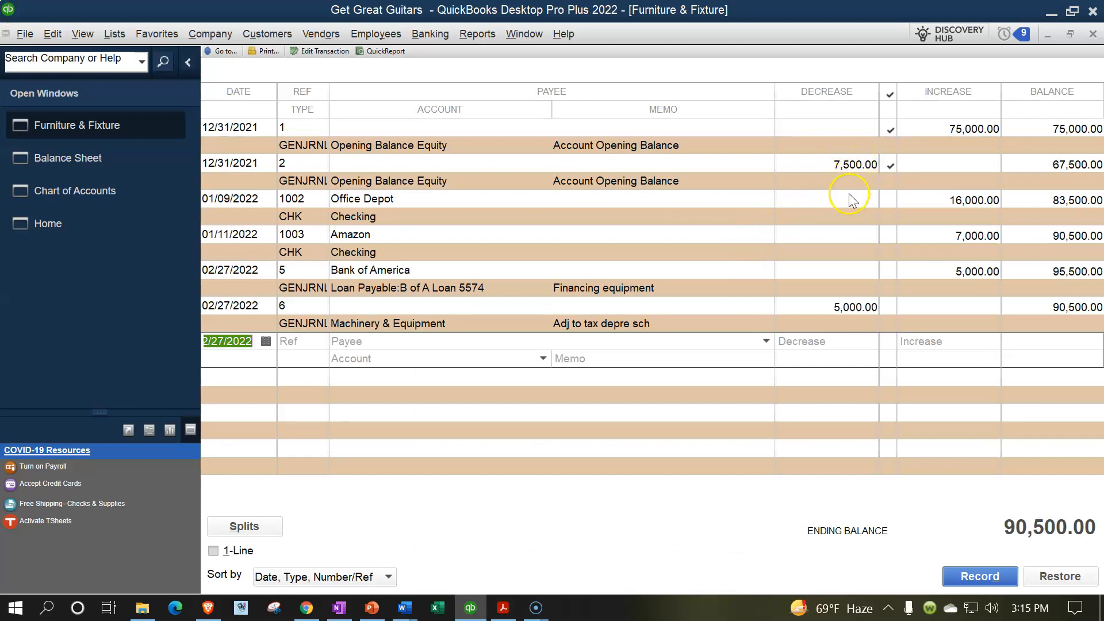
pyautogui.click(91, 170)
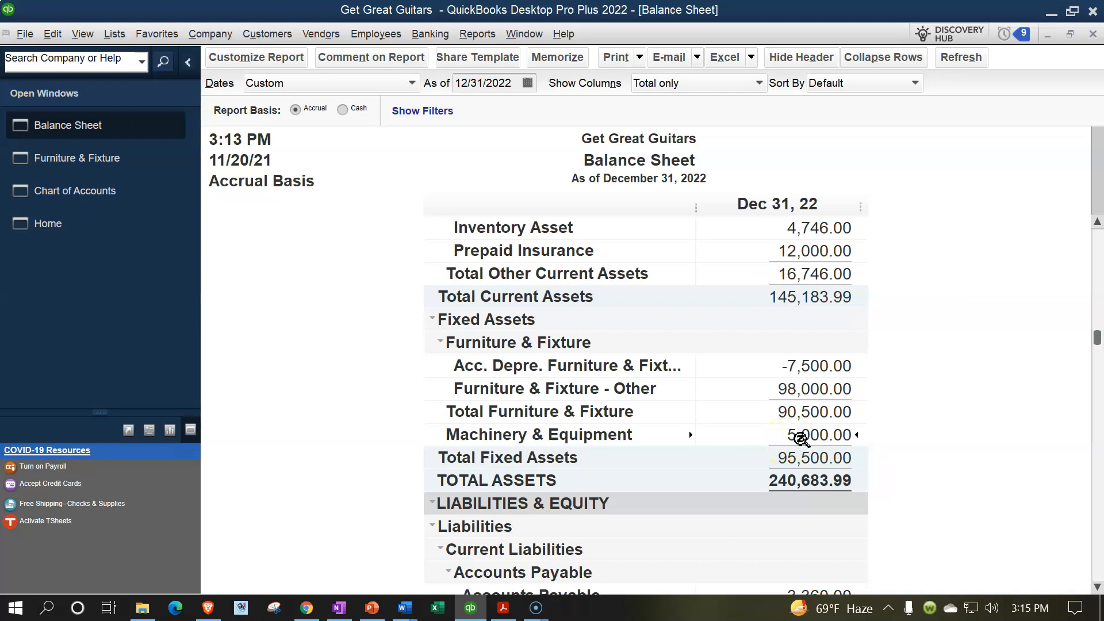
pyautogui.click(504, 609)
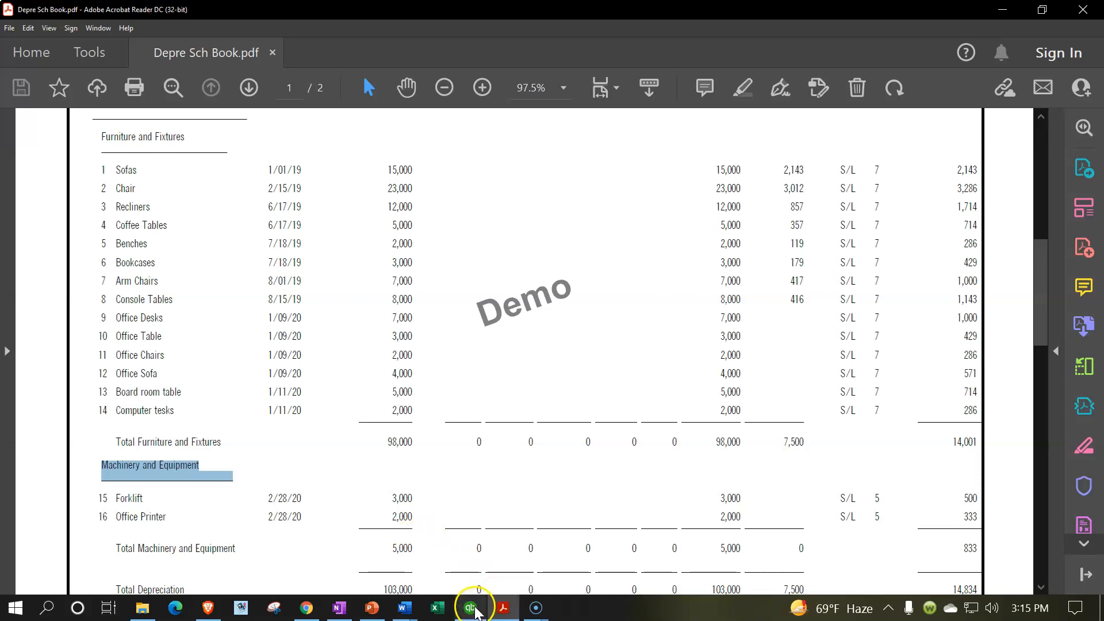
pyautogui.click(474, 609)
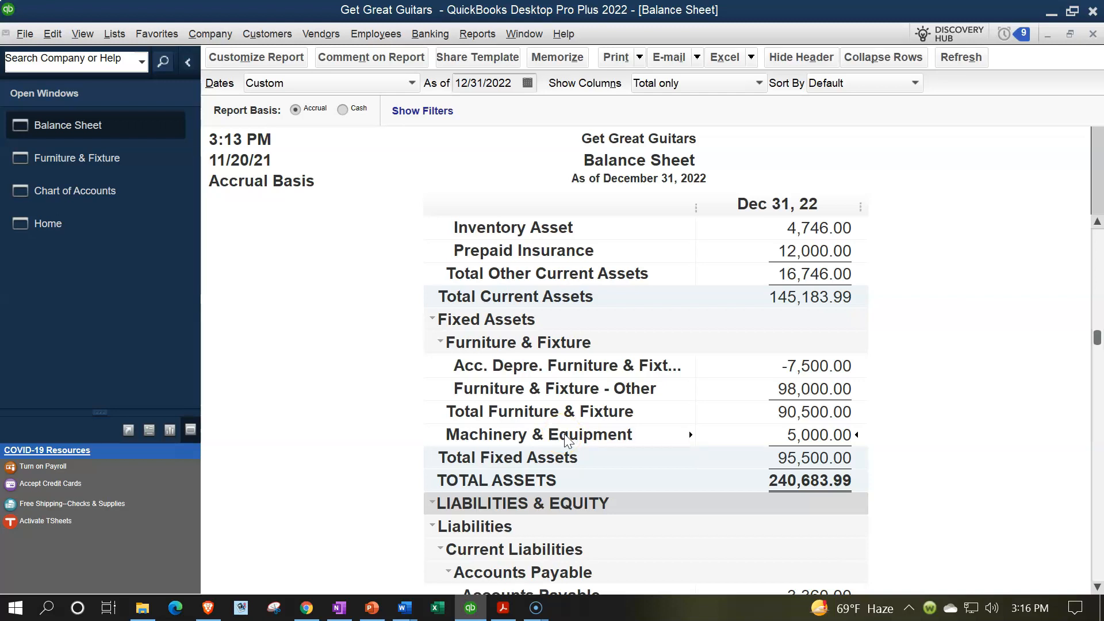
# Collapse the Furniture & Fixture group on the Balance Sheet to view its net amount, and expand it again
pyautogui.scroll(-1, 568, 440)
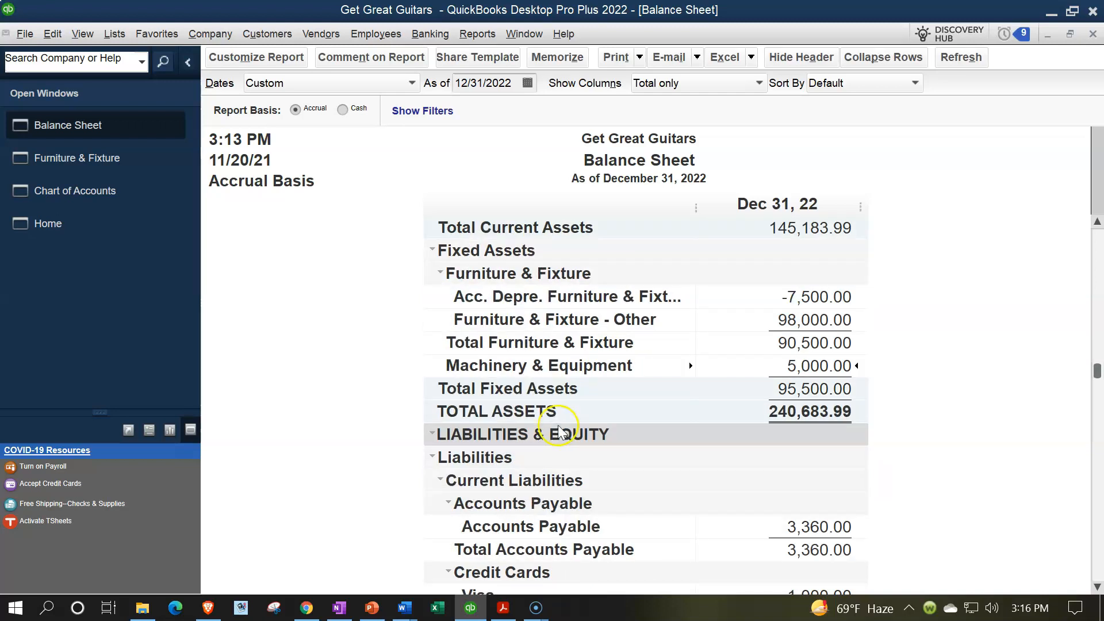
pyautogui.click(440, 273)
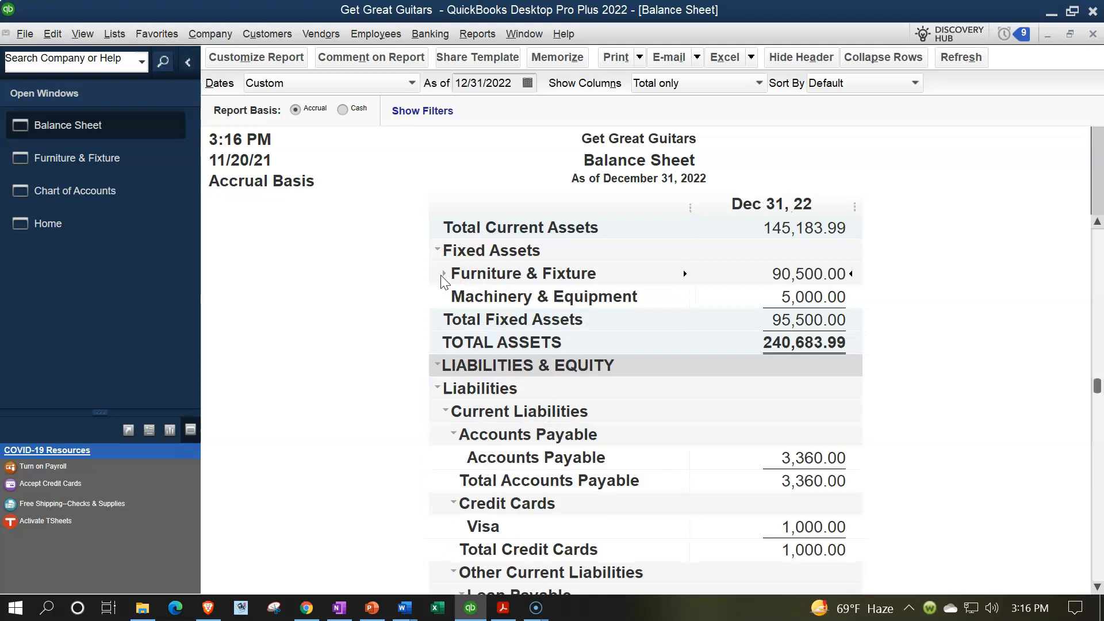
pyautogui.click(444, 274)
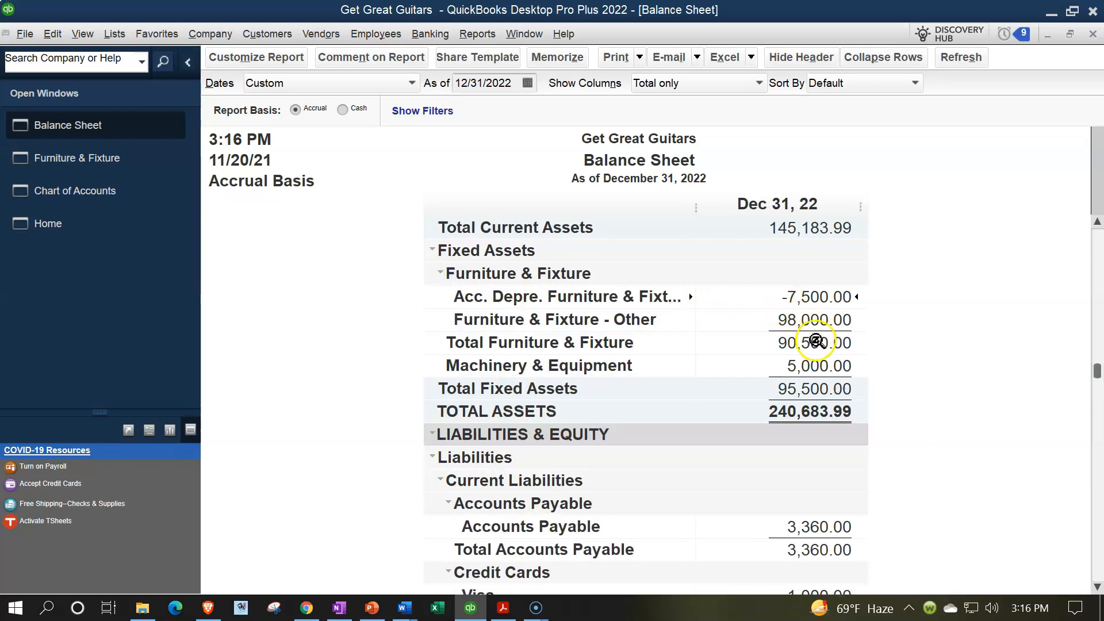
# Review the schedule's asset costs and prior depreciation in Acrobat Reader against the Balance Sheet's Furniture & Fixture lines, ending in QuickBooks
pyautogui.click(501, 609)
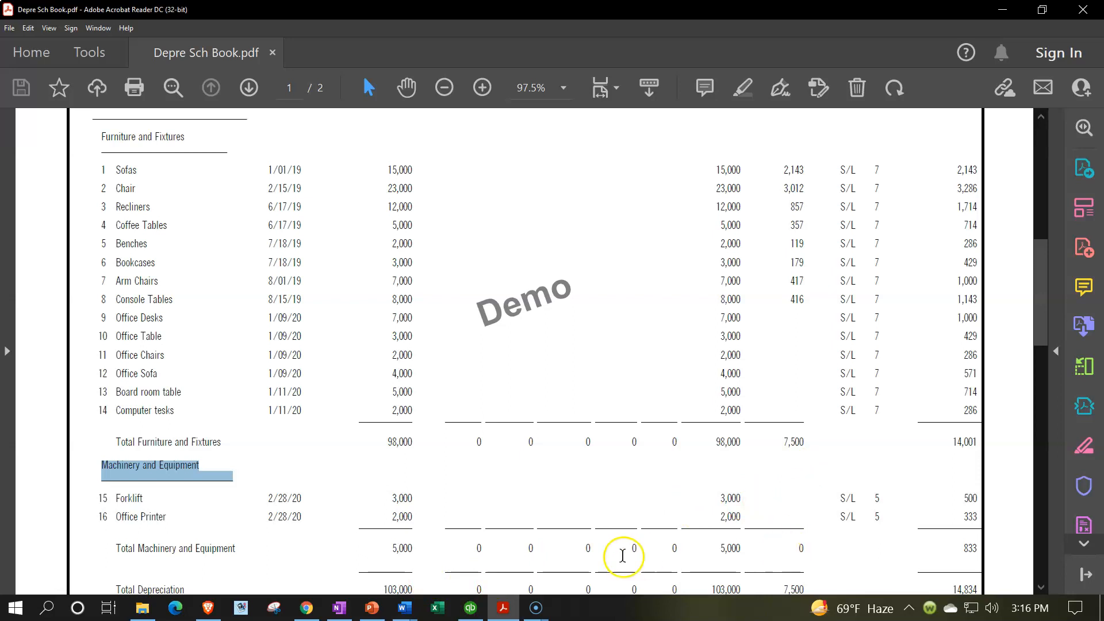
pyautogui.click(503, 610)
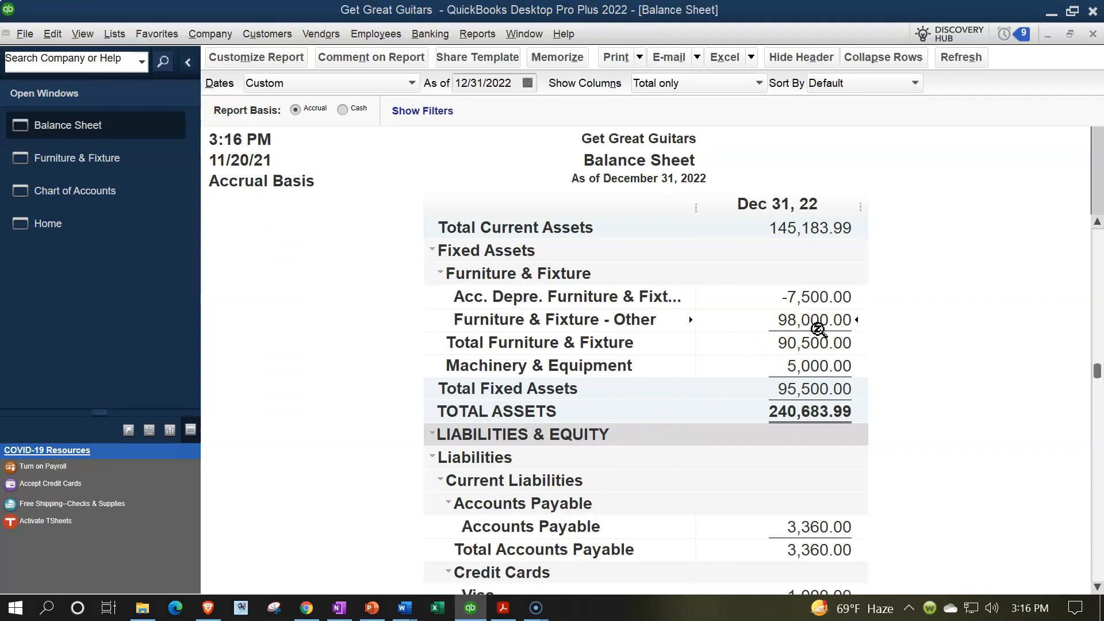
pyautogui.click(503, 608)
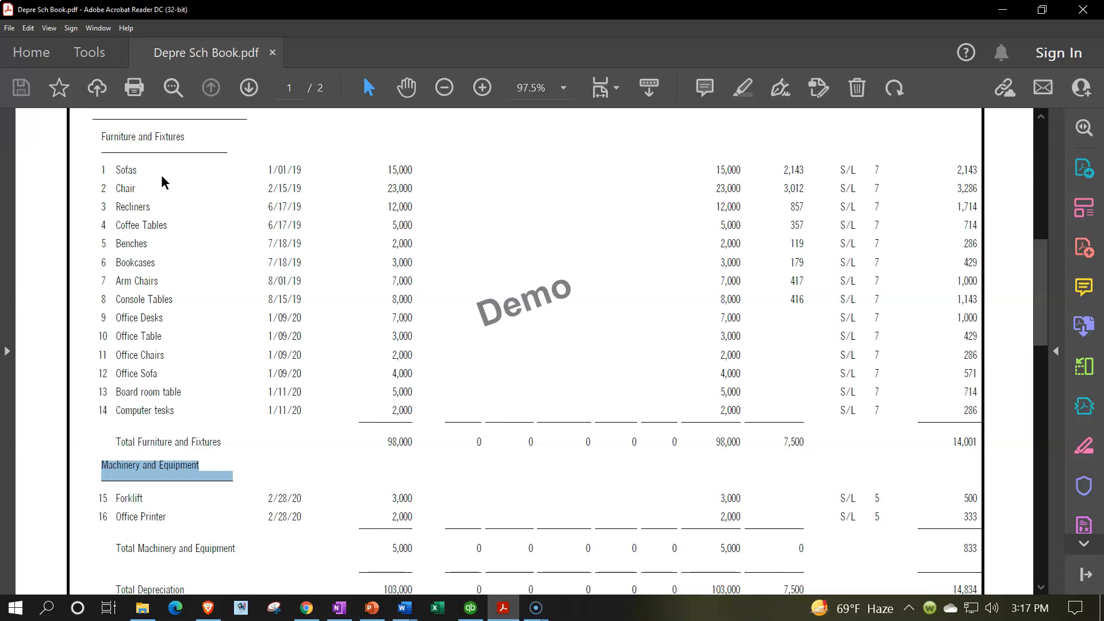
pyautogui.scroll(-1, 185, 303)
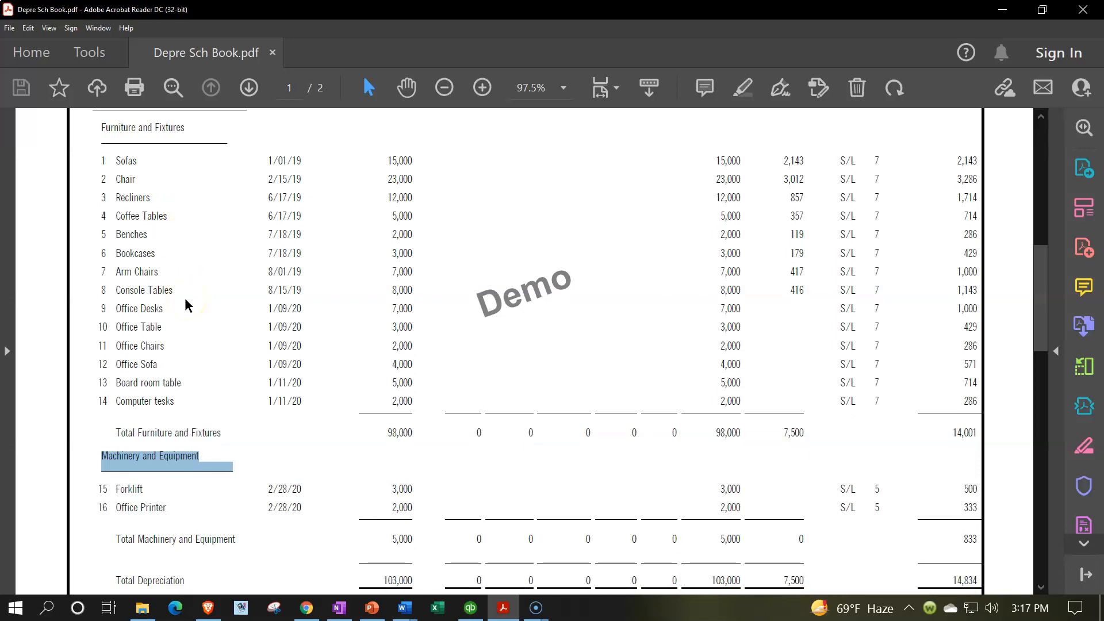
pyautogui.click(505, 610)
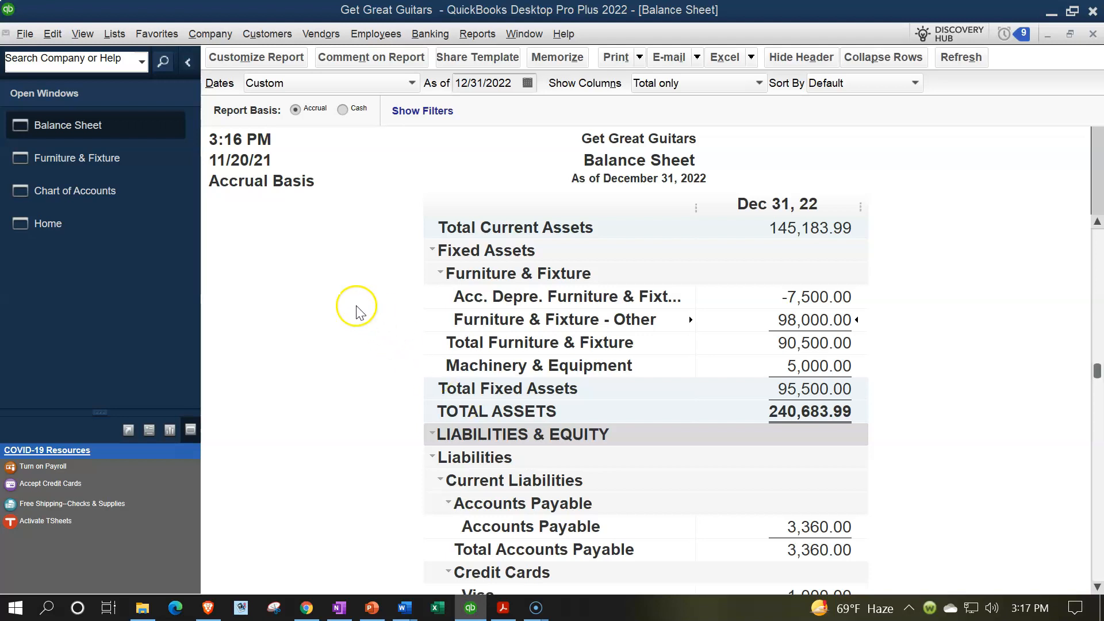
# Locate and select the Depreciation Expense account in the Chart of Accounts
pyautogui.click(115, 192)
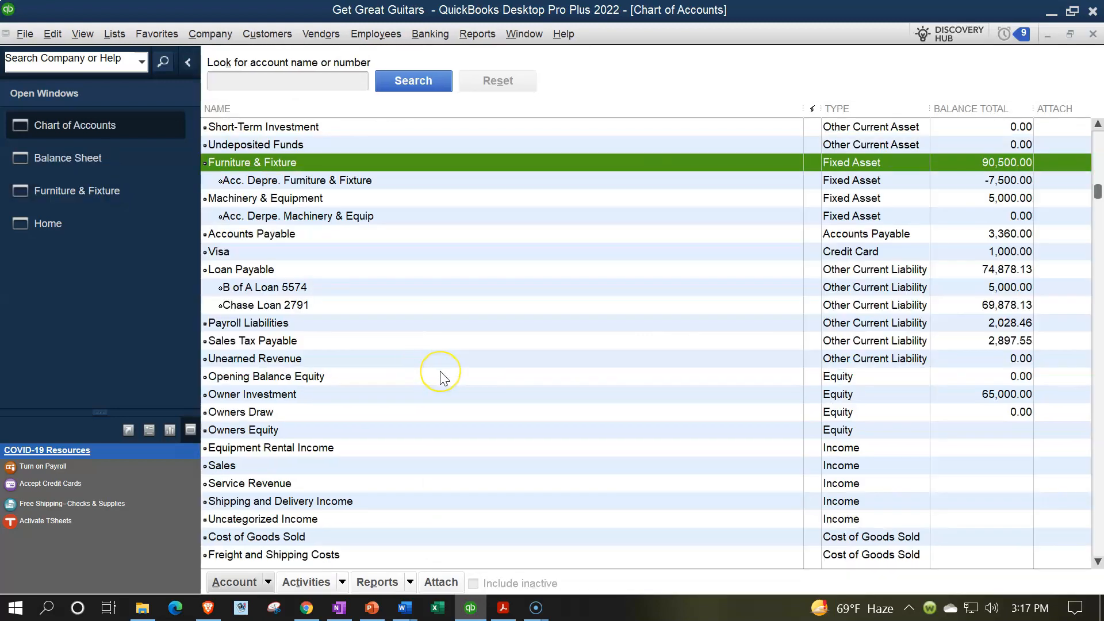
pyautogui.scroll(-3, 440, 371)
pyautogui.scroll(-3, 440, 372)
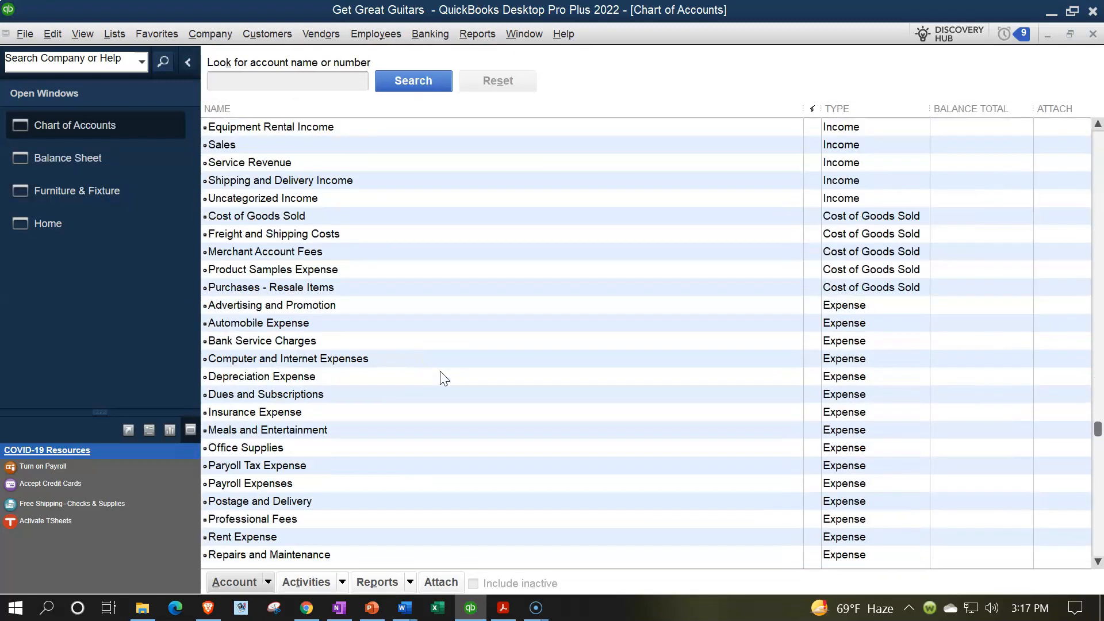
pyautogui.scroll(-1, 440, 372)
pyautogui.click(312, 324)
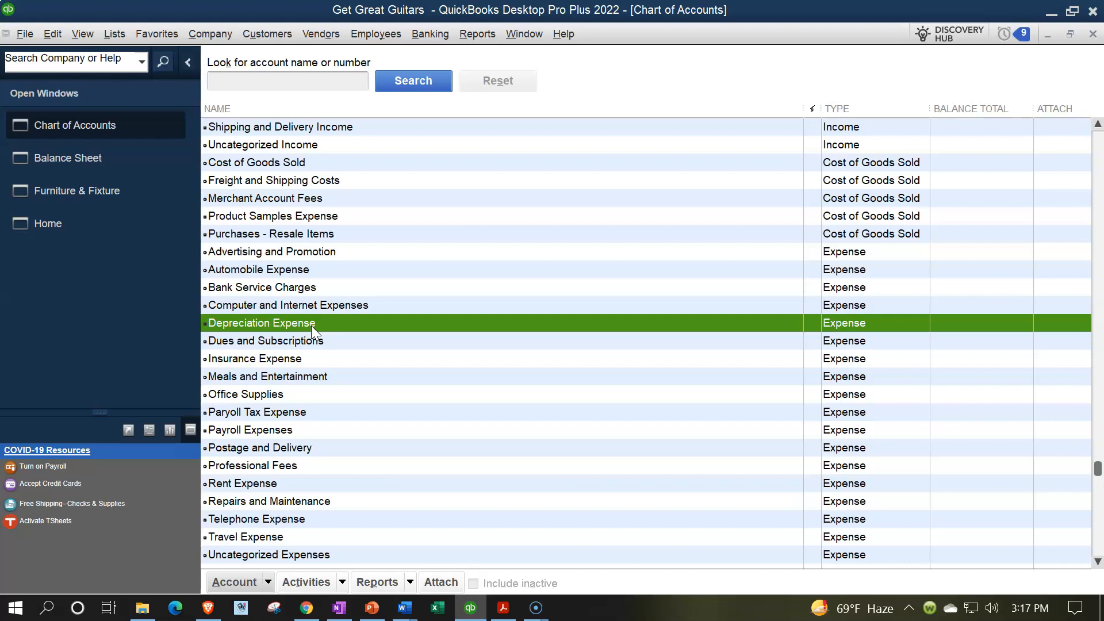
# Open the Trial Balance report and set its date range from 01/01/2022 to 12/31/2022
pyautogui.scroll(6, 311, 325)
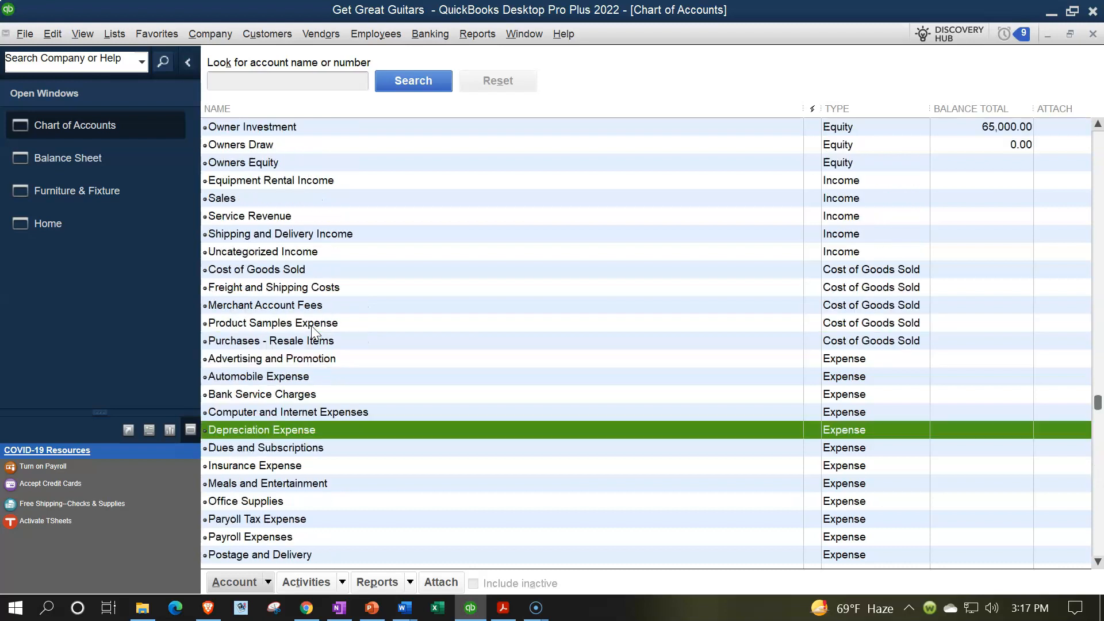
pyautogui.scroll(3, 312, 333)
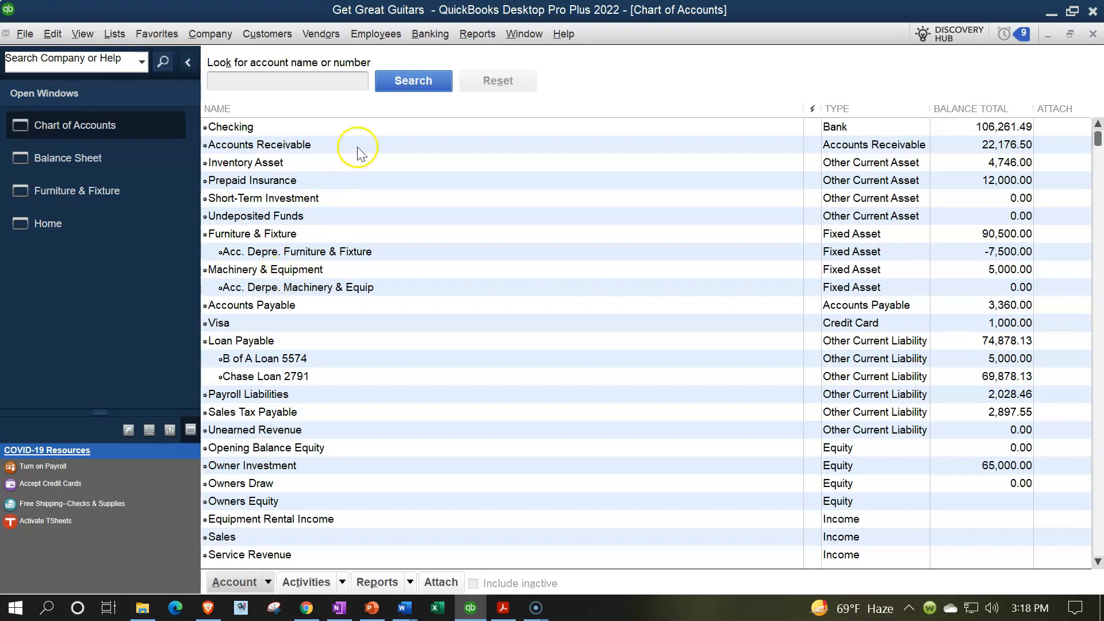
pyautogui.click(476, 40)
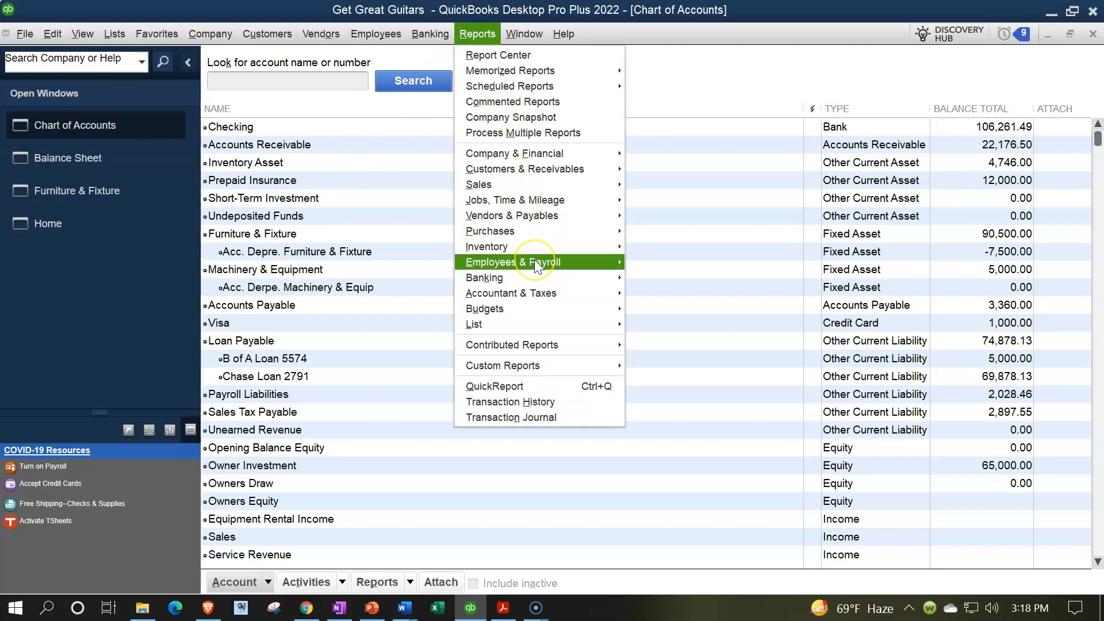
pyautogui.moveTo(536, 265)
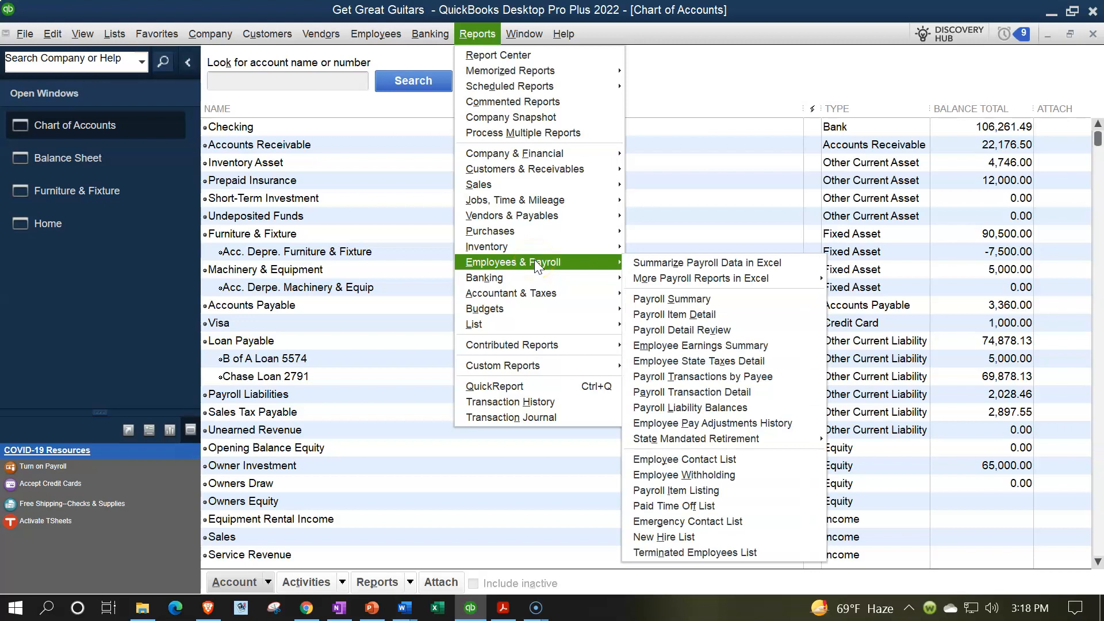
pyautogui.moveTo(573, 291)
pyautogui.click(641, 293)
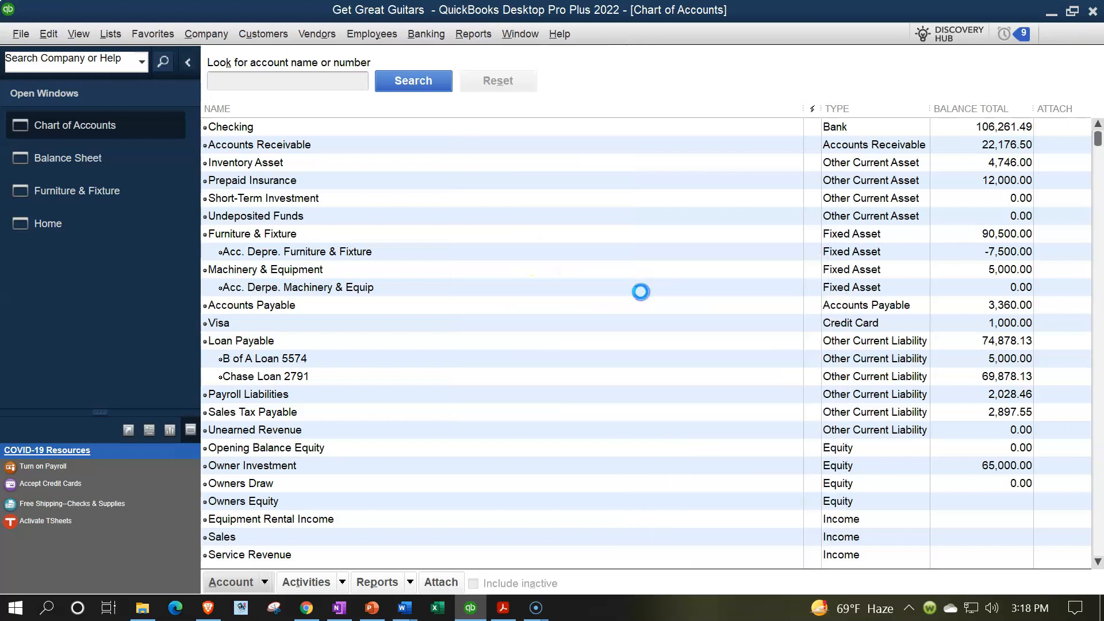
pyautogui.press('Tab')
pyautogui.write('01/01/202')
pyautogui.press('Tab')
pyautogui.write('12/31/202')
pyautogui.press('Tab')
# Set the Trial Balance's font size to 14, applying it to all related labels, and review the report down to its totals
pyautogui.click(281, 59)
pyautogui.click(347, 42)
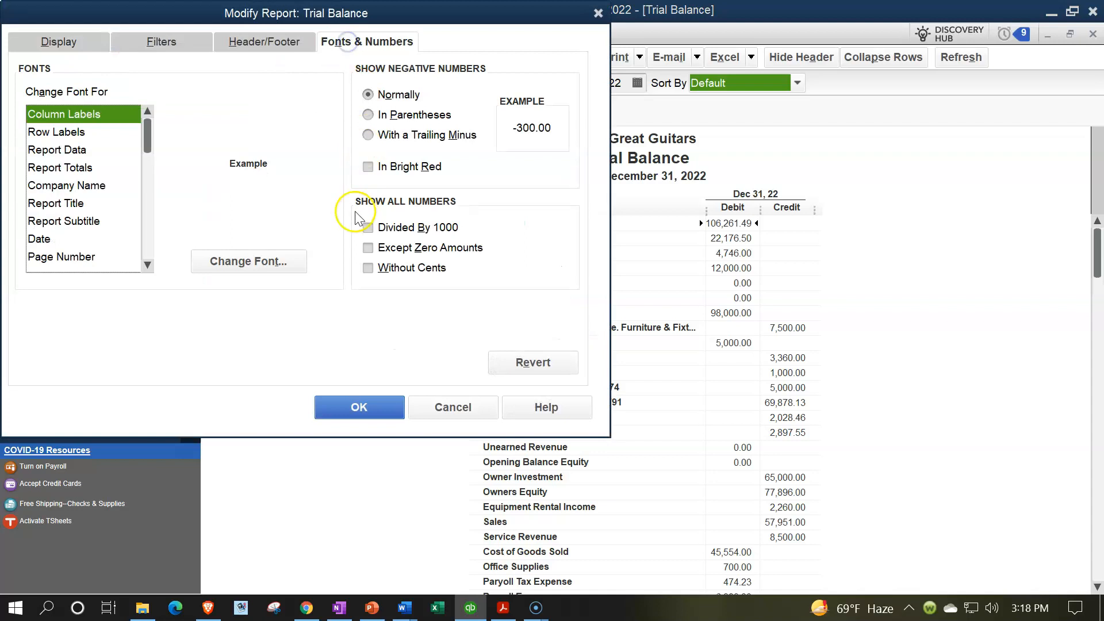
pyautogui.click(288, 263)
pyautogui.click(286, 213)
pyautogui.click(265, 214)
pyautogui.click(318, 145)
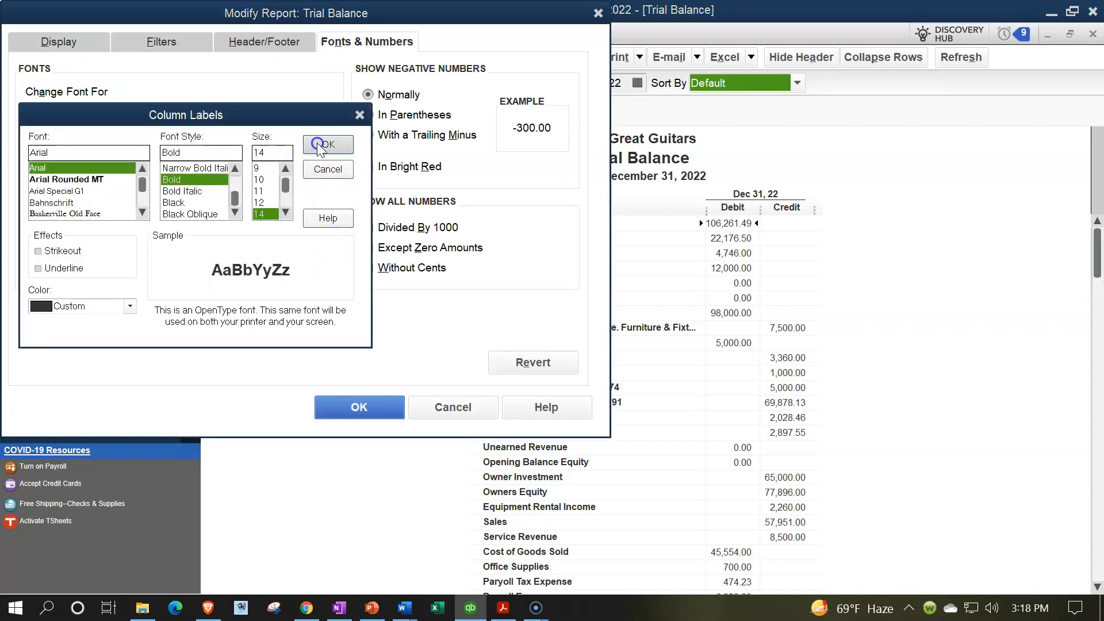
pyautogui.click(488, 188)
pyautogui.click(380, 408)
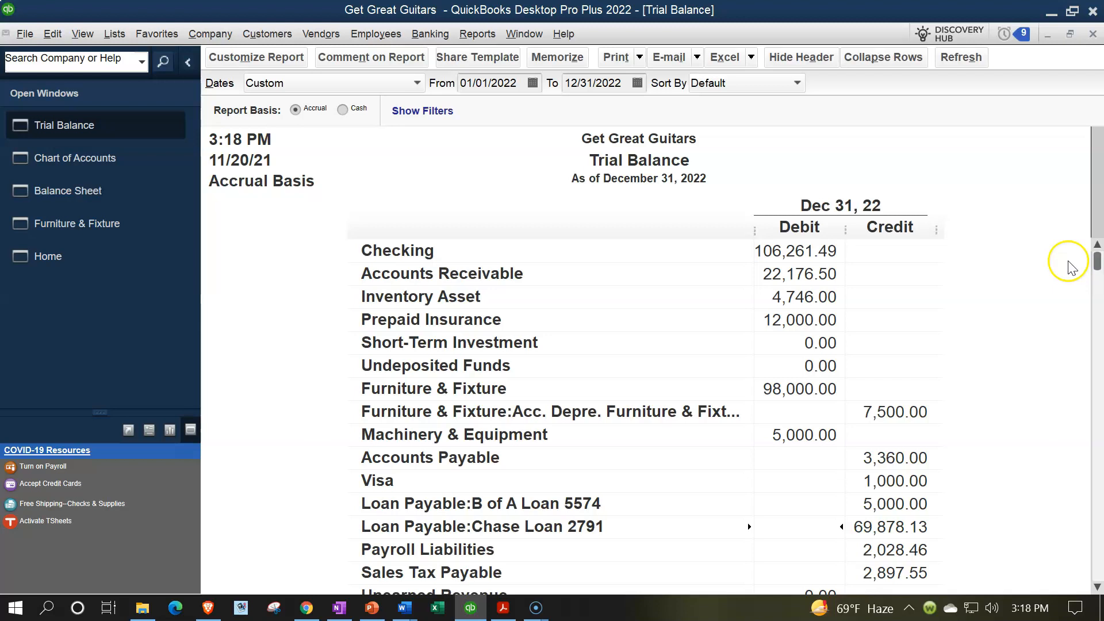
pyautogui.scroll(-3, 1071, 266)
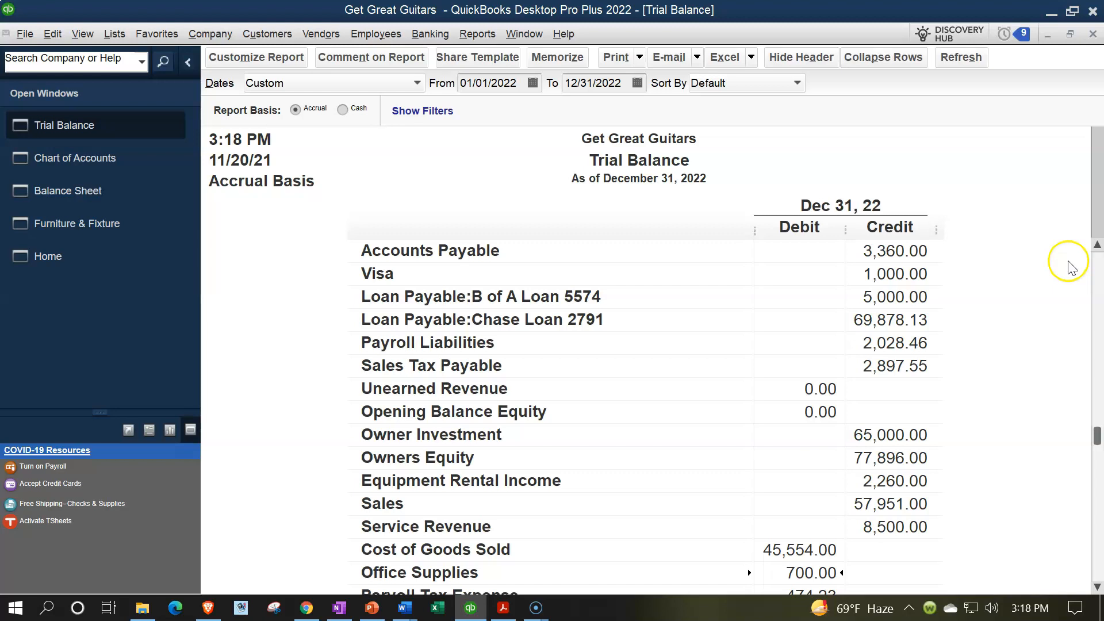
pyautogui.scroll(-3, 1070, 266)
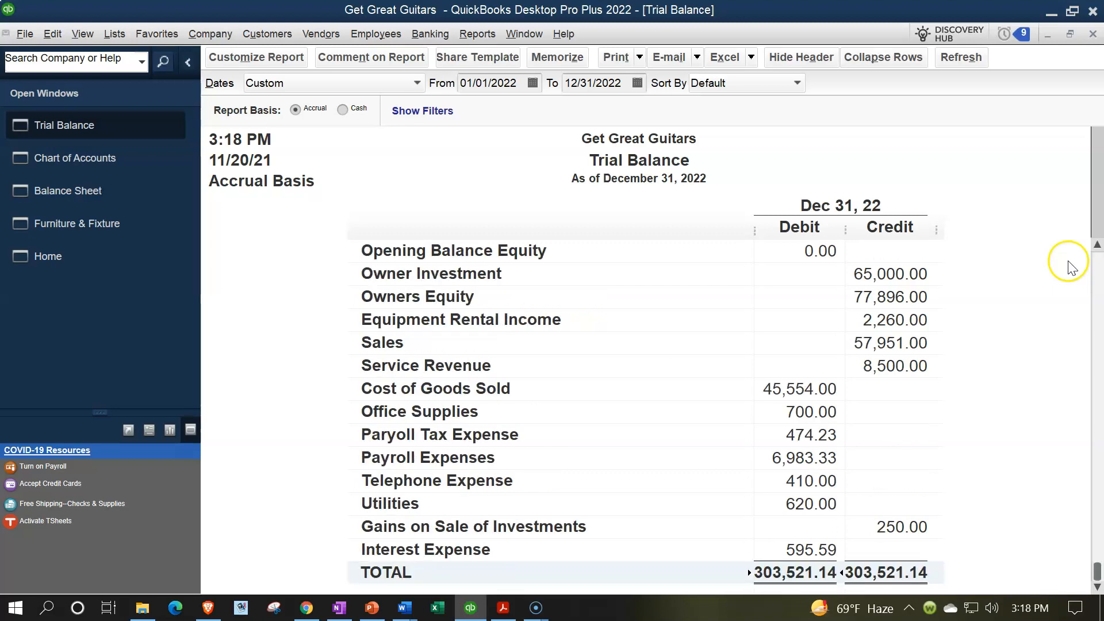